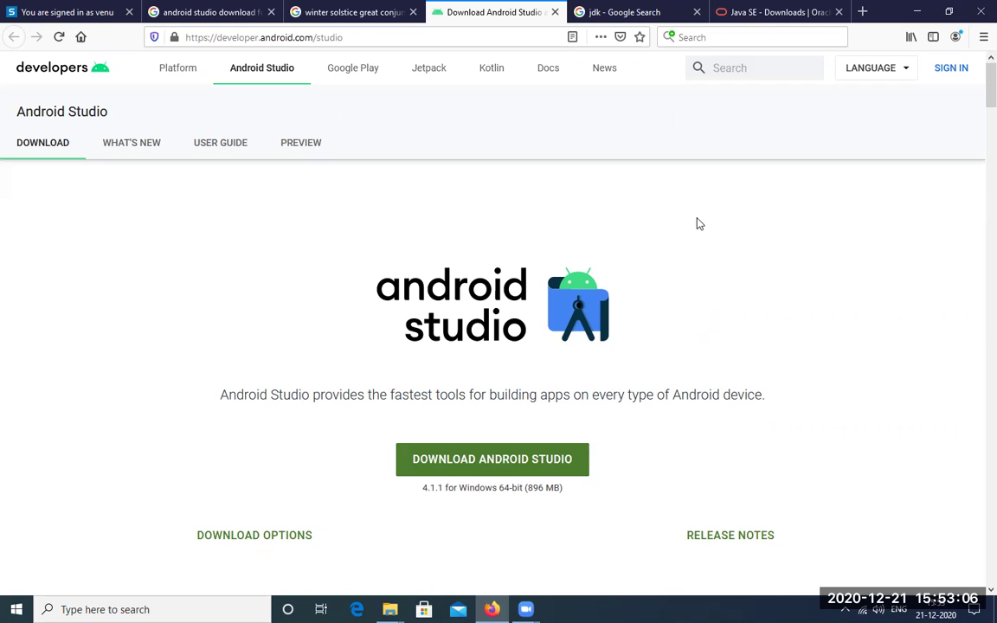
- Go to Oracle's Java SE 15 JDK download page and find the Windows x64 packages in the file table
{"action": "left_click", "coordinate": [729, 26]}
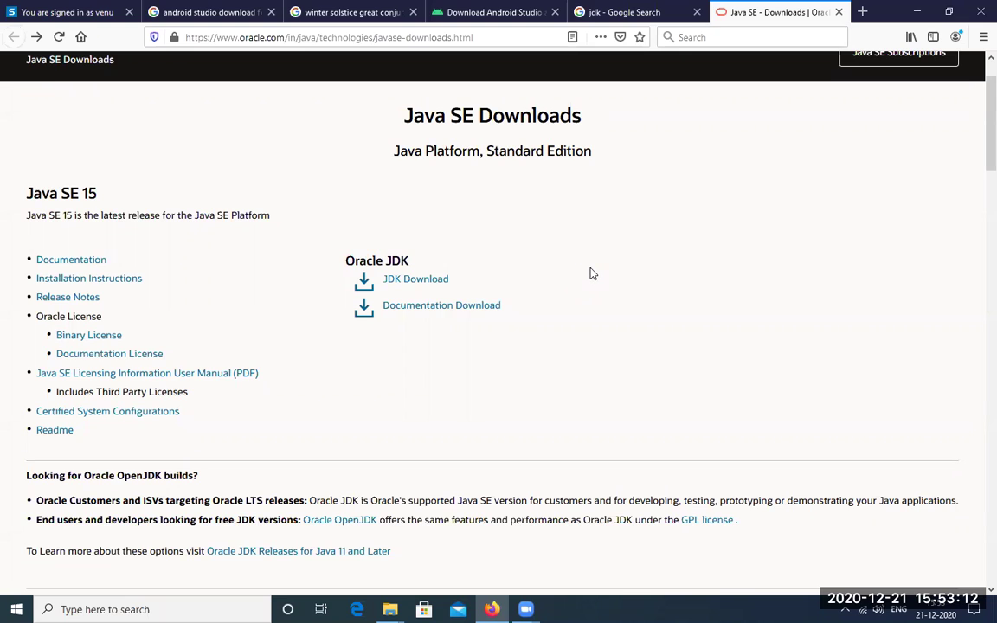
{"action": "left_click", "coordinate": [456, 289]}
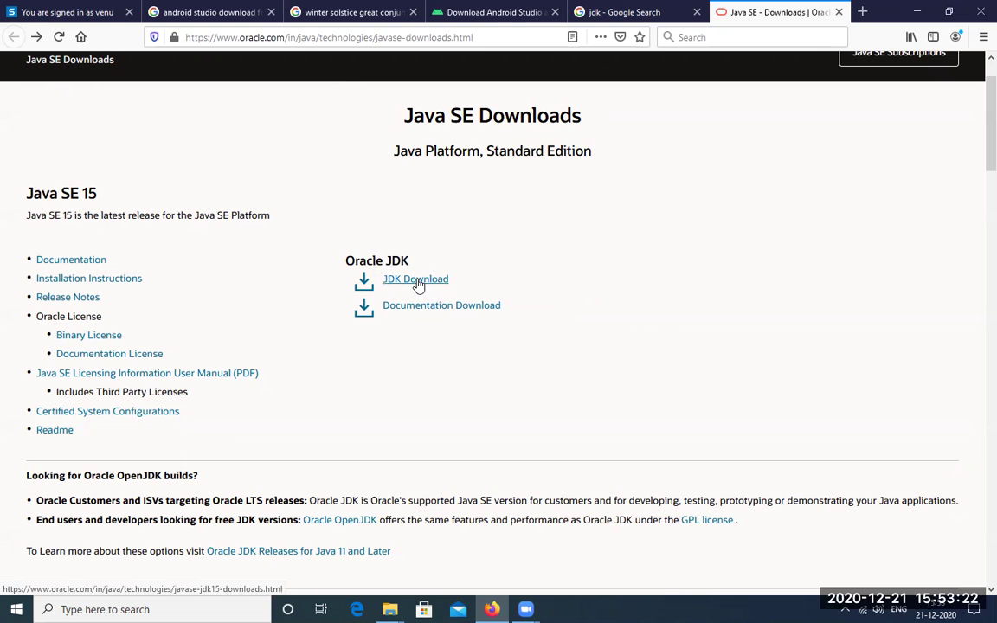
{"action": "left_click", "coordinate": [416, 281]}
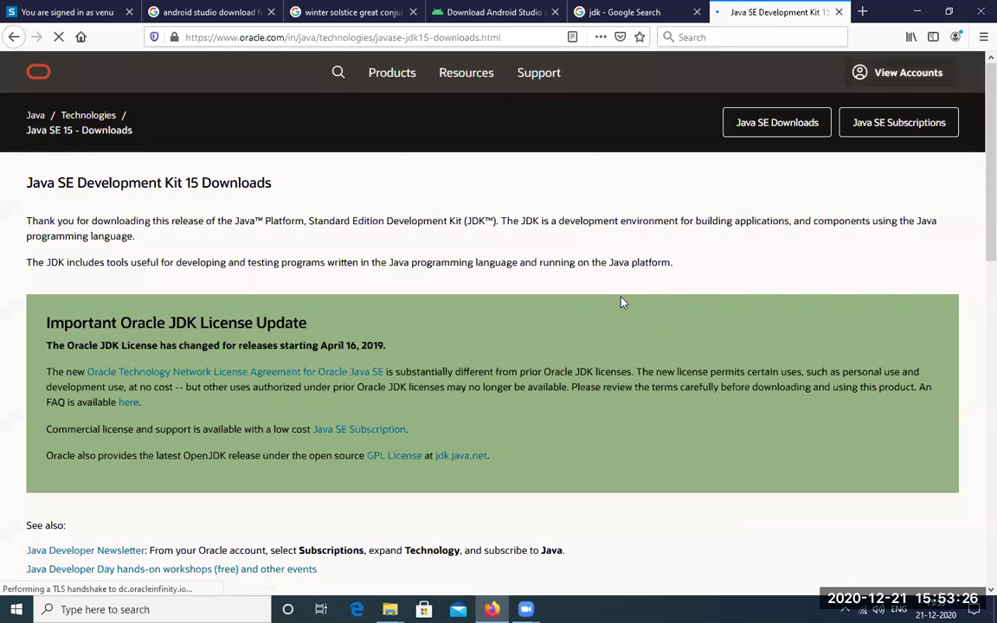
{"action": "scroll", "coordinate": [621, 302], "scroll_direction": "down", "scroll_amount": 5}
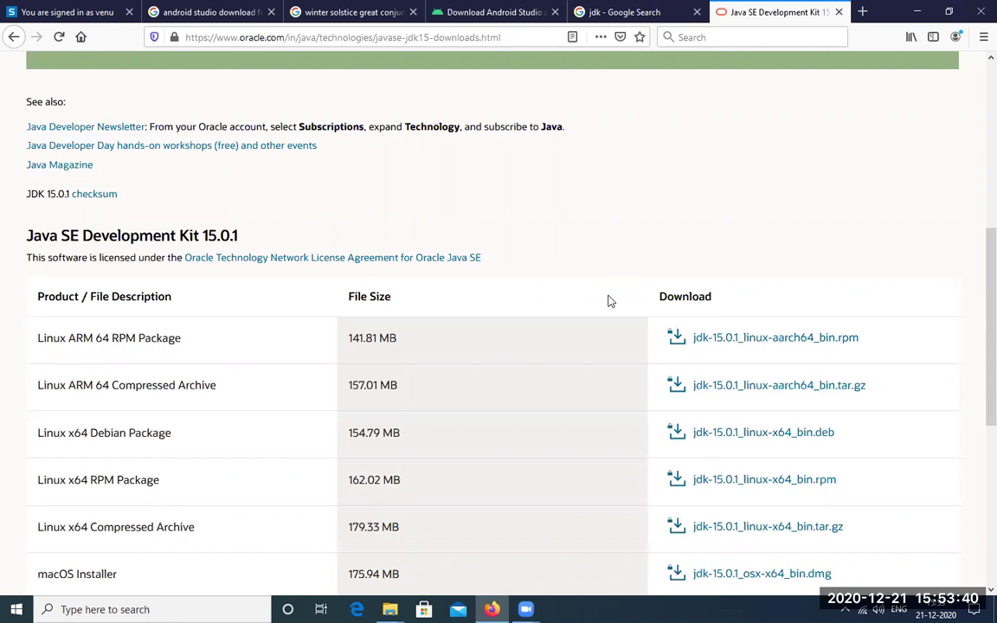
{"action": "scroll", "coordinate": [610, 300], "scroll_direction": "down", "scroll_amount": 5}
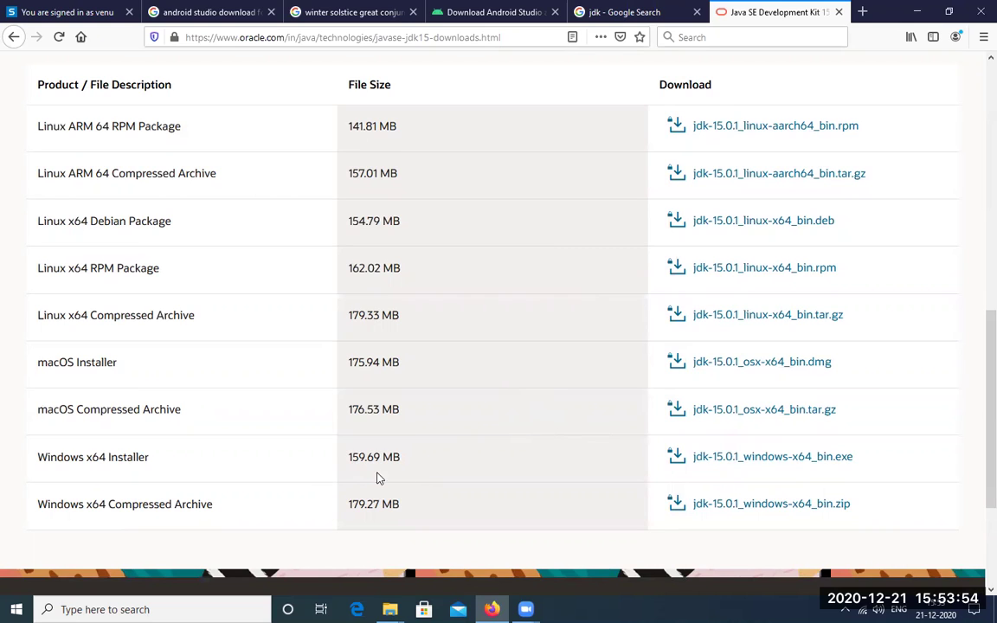
- Accept the Oracle license agreement for jdk-15.0.1_windows-x64_bin.zip and download it with the Save File option
{"action": "left_click", "coordinate": [765, 509]}
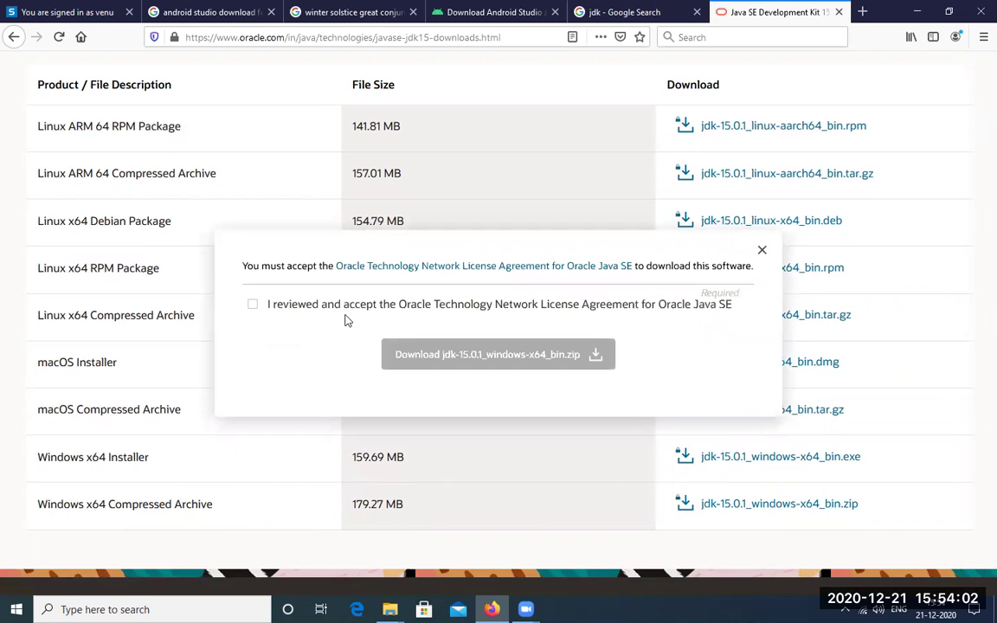
{"action": "left_click", "coordinate": [252, 304]}
{"action": "left_click", "coordinate": [501, 363]}
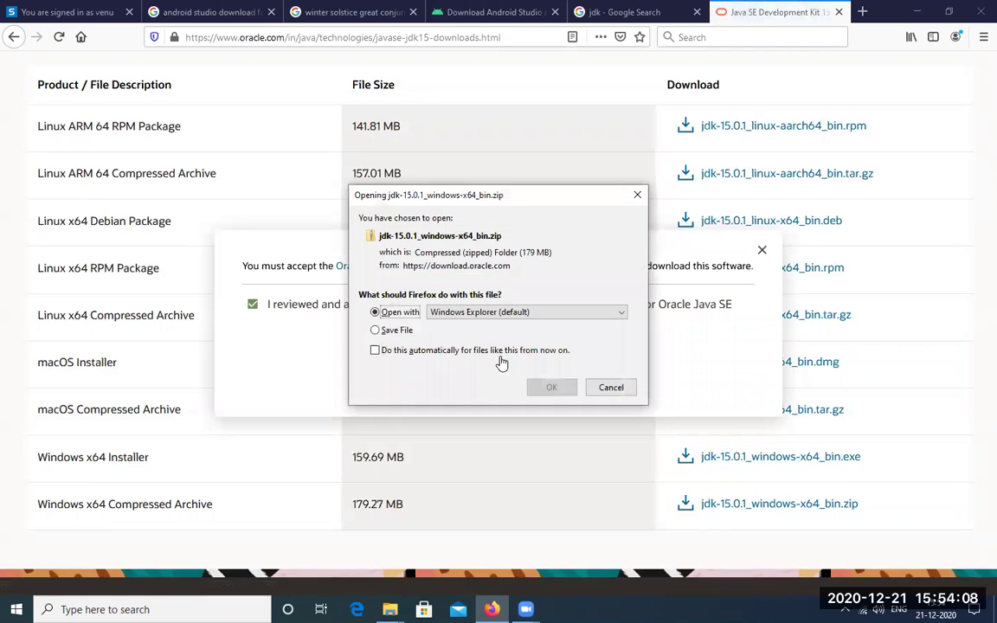
{"action": "left_click", "coordinate": [395, 334]}
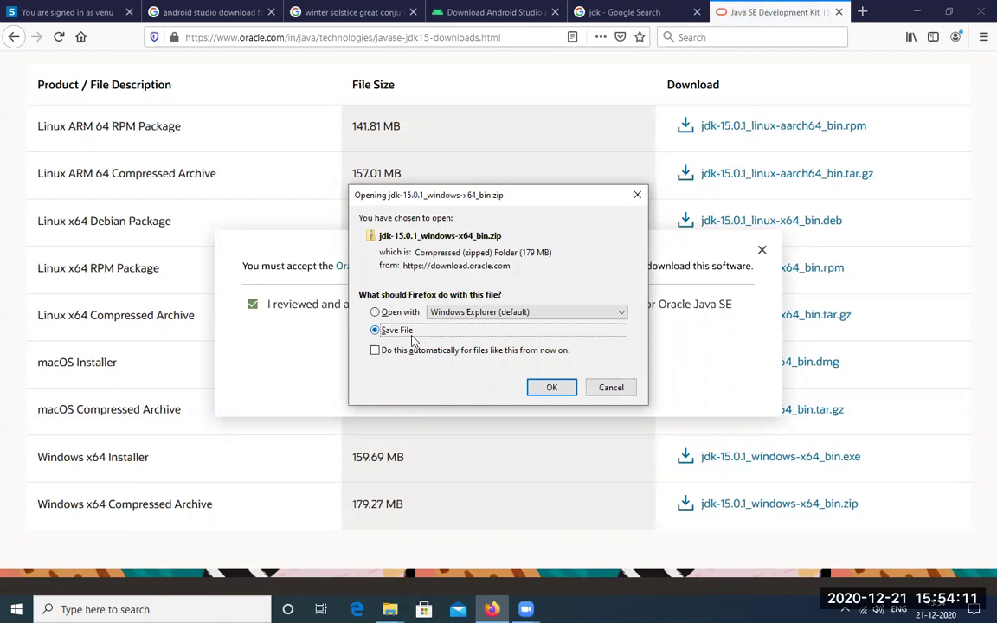
{"action": "left_click", "coordinate": [552, 388]}
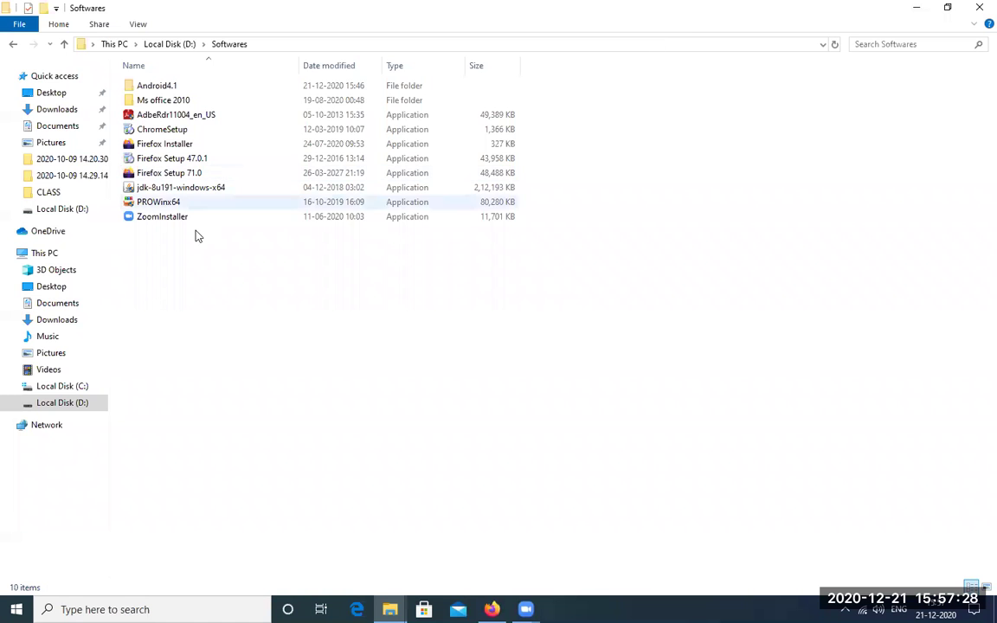
- Run the jdk-8u191-windows-x64 installer from the Softwares folder and install the JDK to D:\Program Files\Java\jdk1.8.0_191\
{"action": "double_click", "coordinate": [213, 190]}
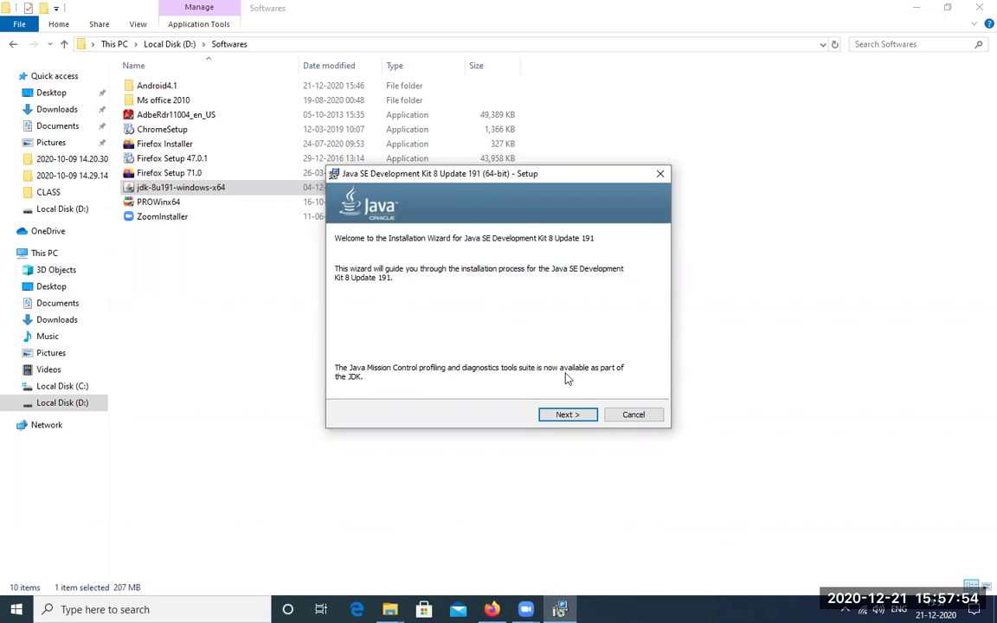
{"action": "left_click", "coordinate": [569, 415]}
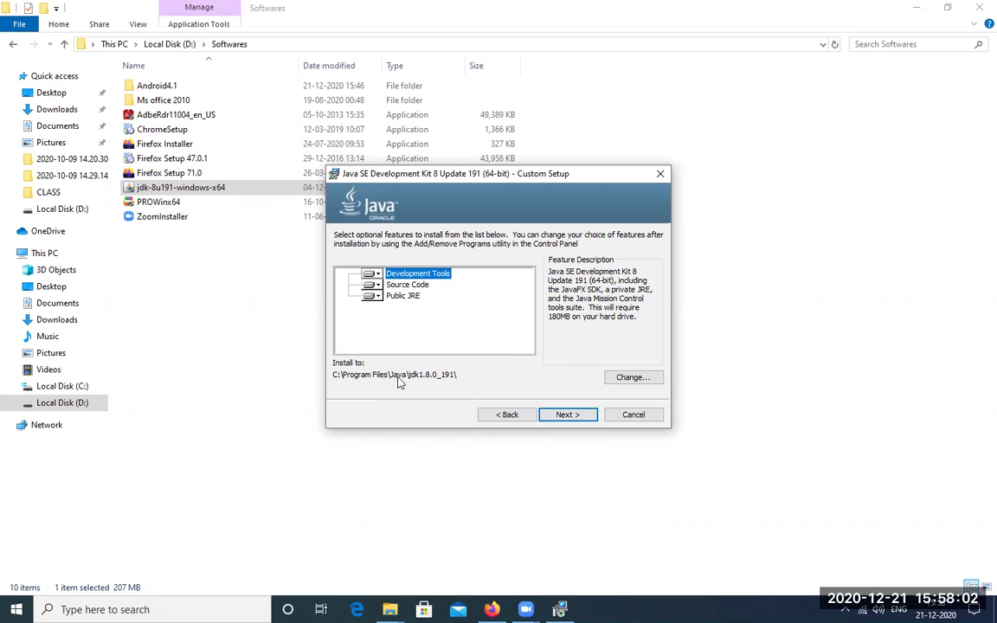
{"action": "left_click", "coordinate": [626, 382]}
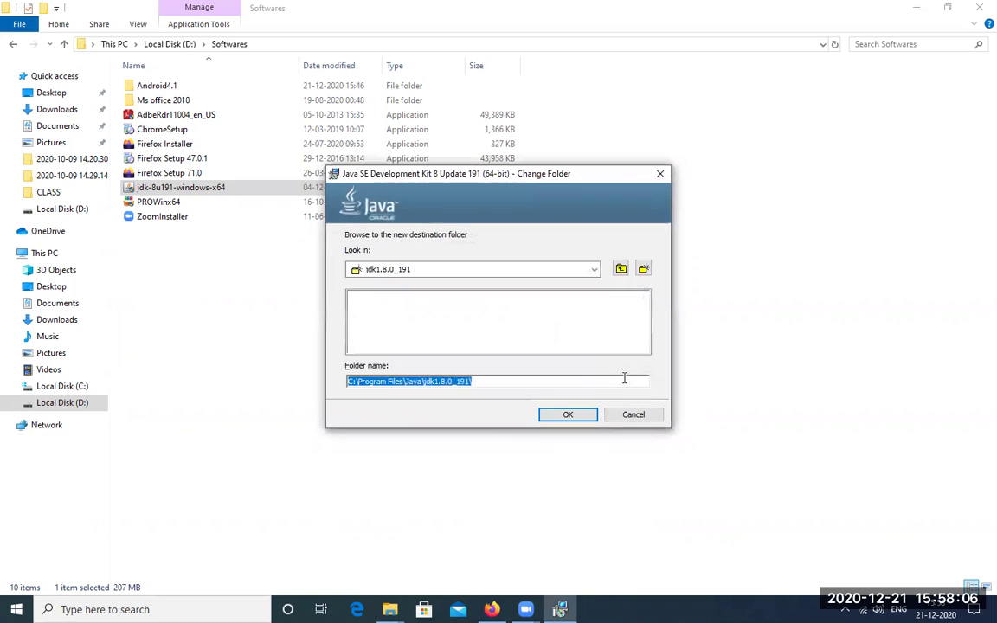
{"action": "left_click", "coordinate": [350, 382]}
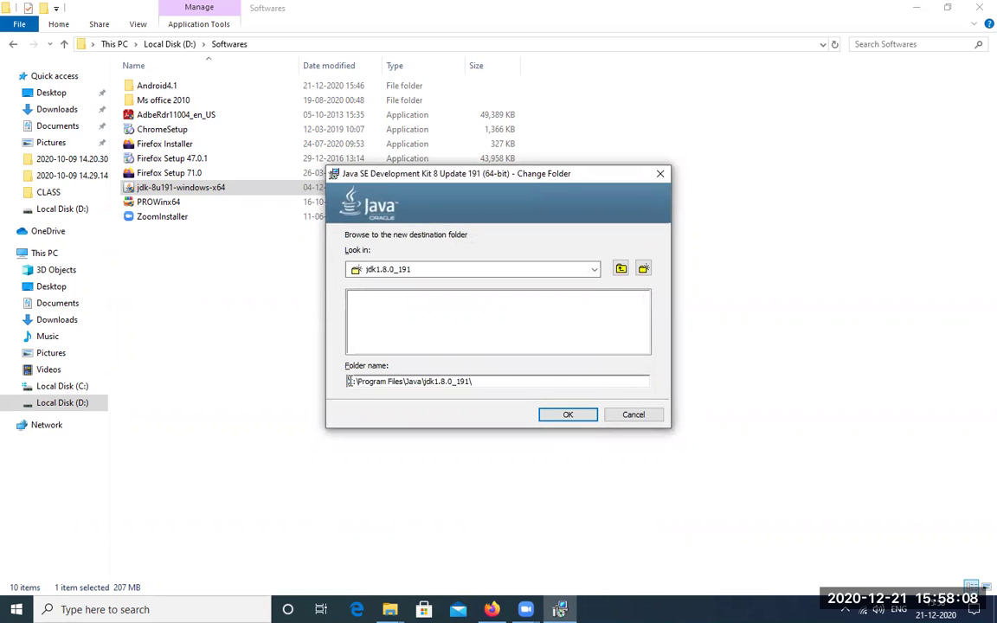
{"action": "left_click", "coordinate": [354, 382]}
{"action": "key", "text": "BackSpace"}
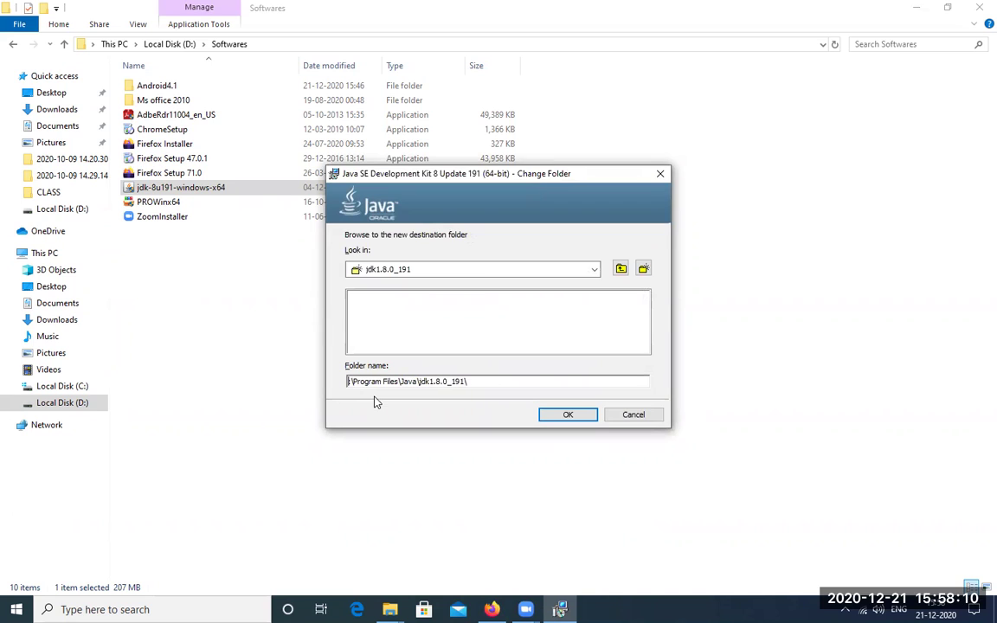
{"action": "type", "text": "D"}
{"action": "left_click", "coordinate": [568, 416]}
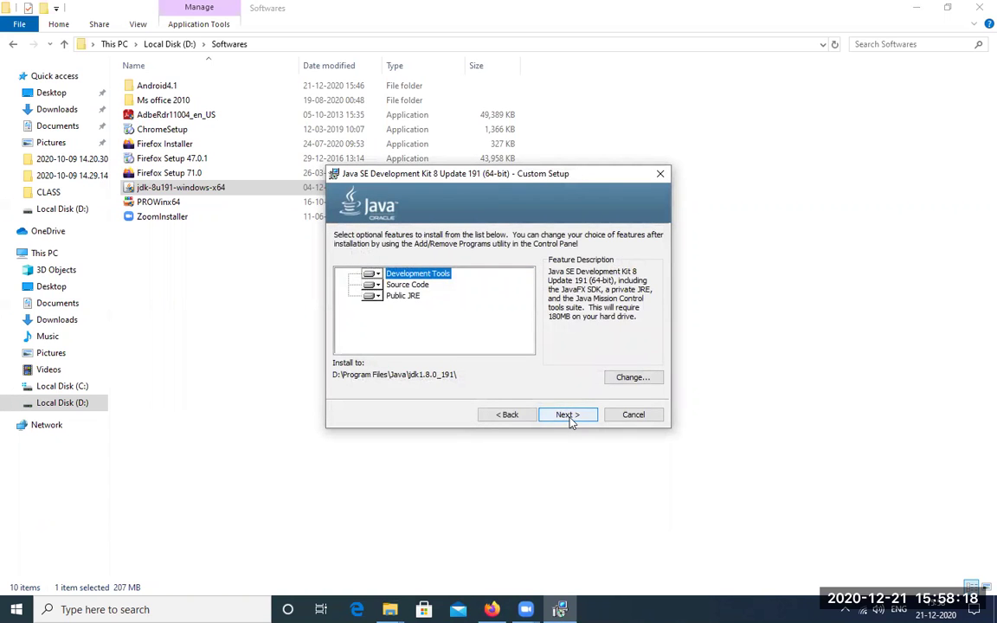
{"action": "left_click", "coordinate": [570, 416]}
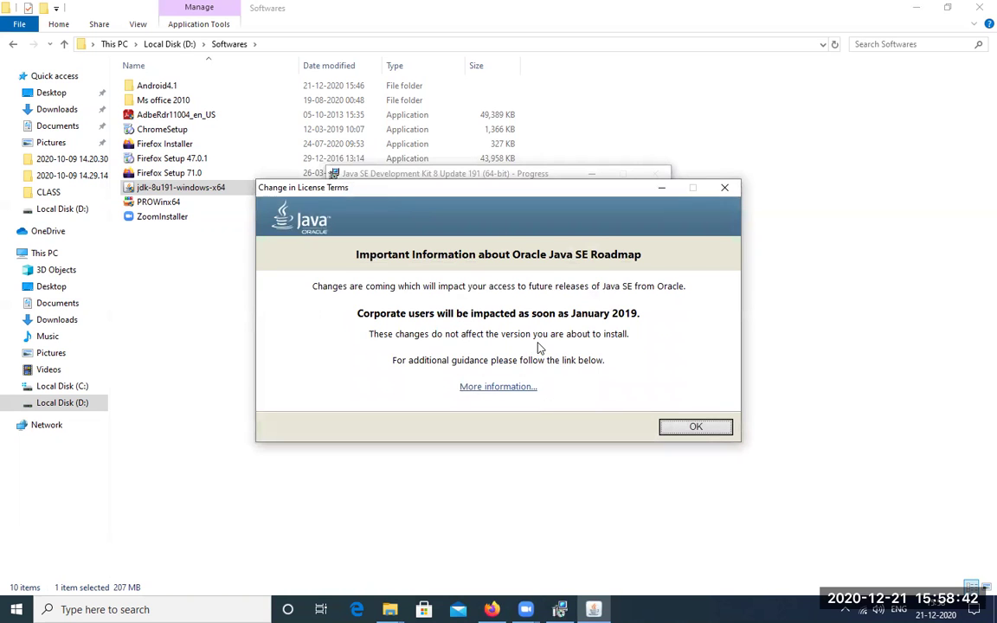
- Acknowledge the license terms notice and browse to D:\Program Files\Java for the JRE destination folder
{"action": "left_click", "coordinate": [697, 427]}
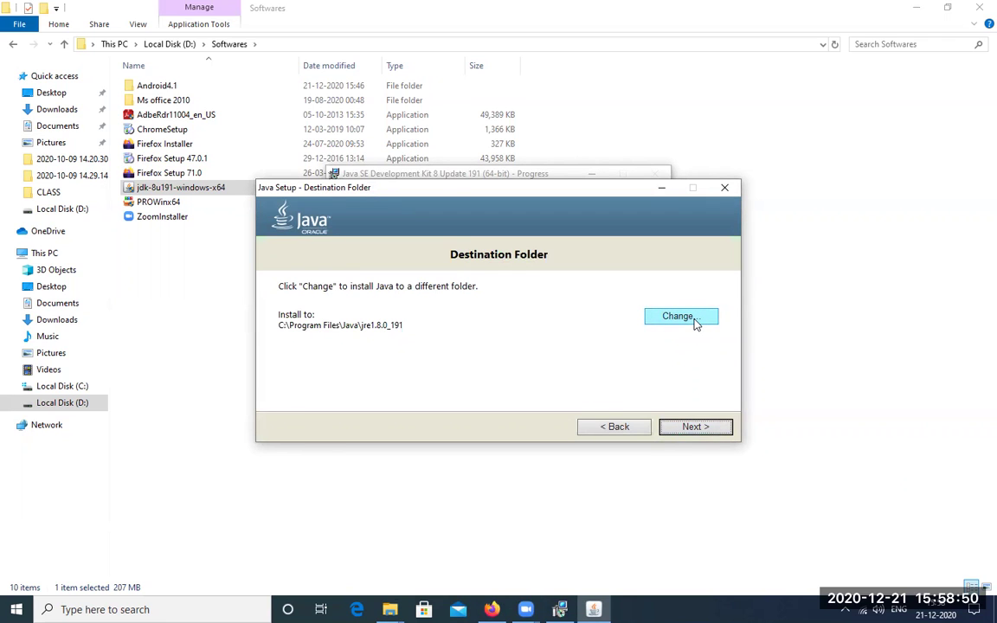
{"action": "left_click", "coordinate": [695, 320]}
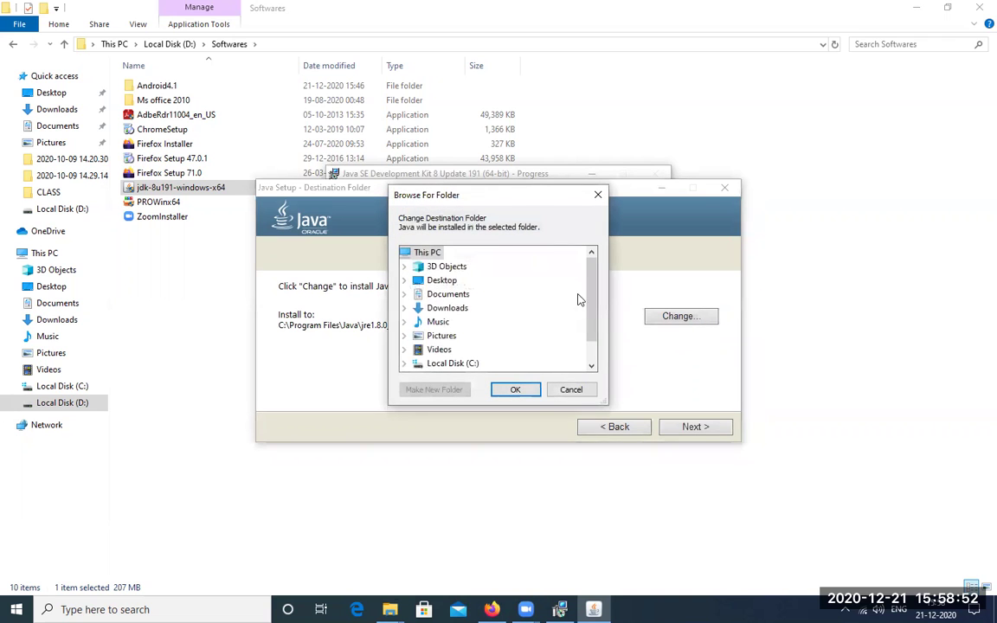
{"action": "left_click_drag", "start_coordinate": [596, 300], "coordinate": [589, 334]}
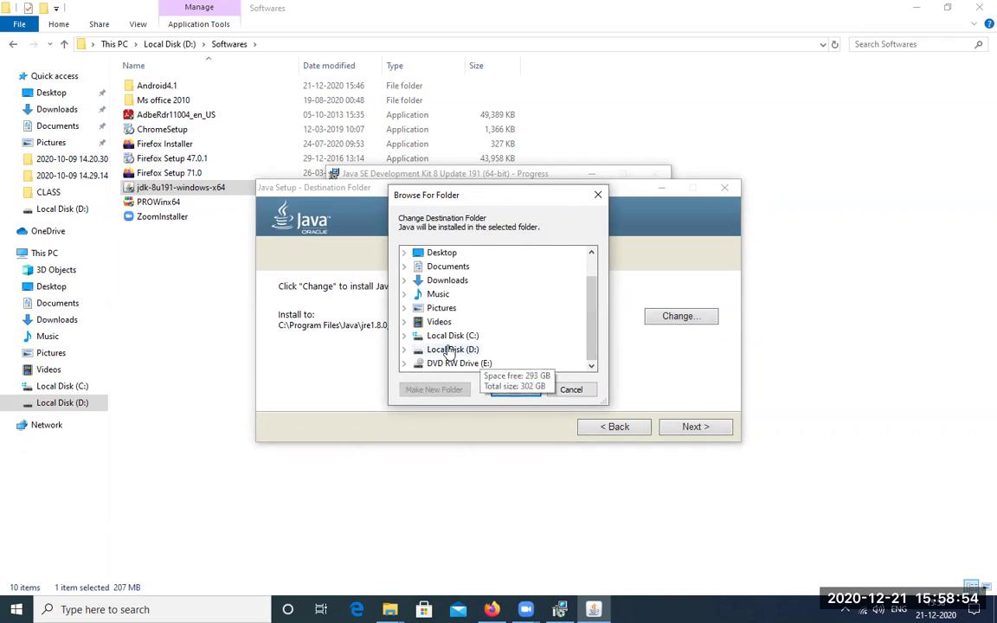
{"action": "left_click", "coordinate": [451, 351]}
{"action": "left_click", "coordinate": [592, 307]}
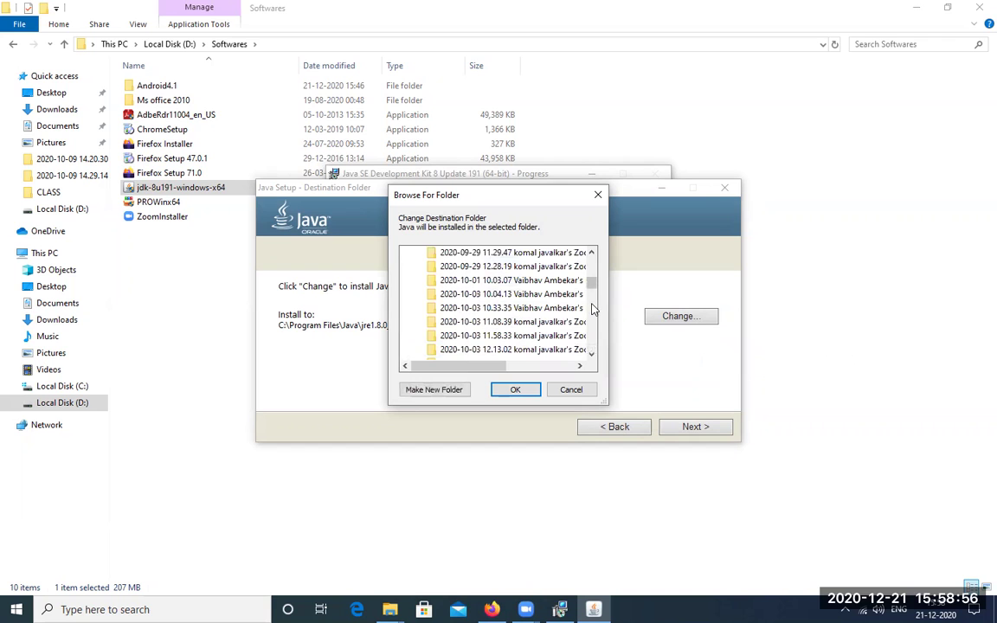
{"action": "left_click_drag", "start_coordinate": [594, 289], "coordinate": [591, 351]}
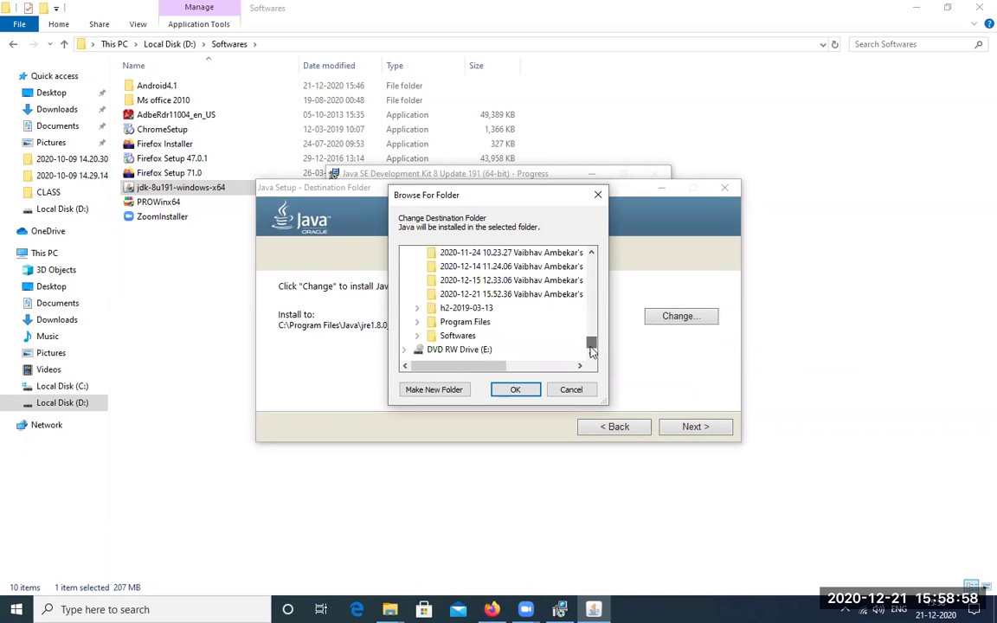
{"action": "double_click", "coordinate": [464, 321]}
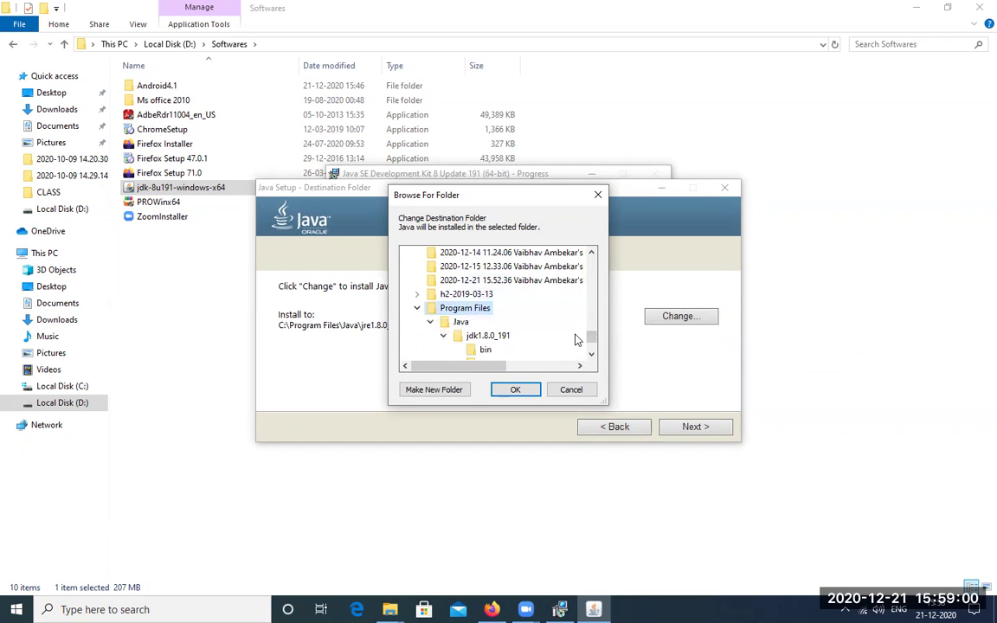
{"action": "scroll", "coordinate": [576, 339], "scroll_direction": "down", "scroll_amount": 1}
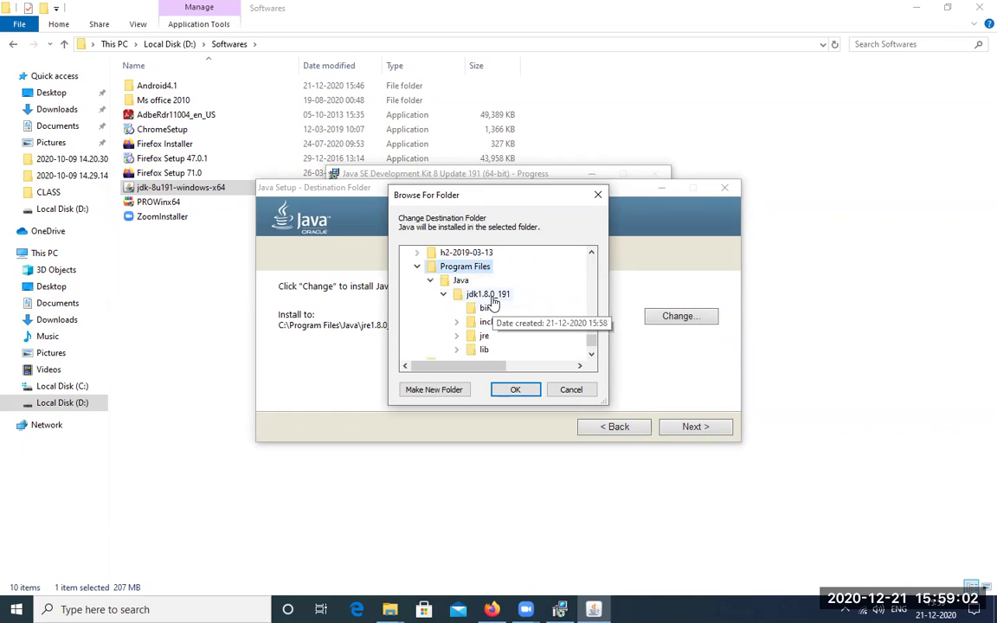
{"action": "left_click", "coordinate": [461, 280]}
{"action": "left_click", "coordinate": [474, 295]}
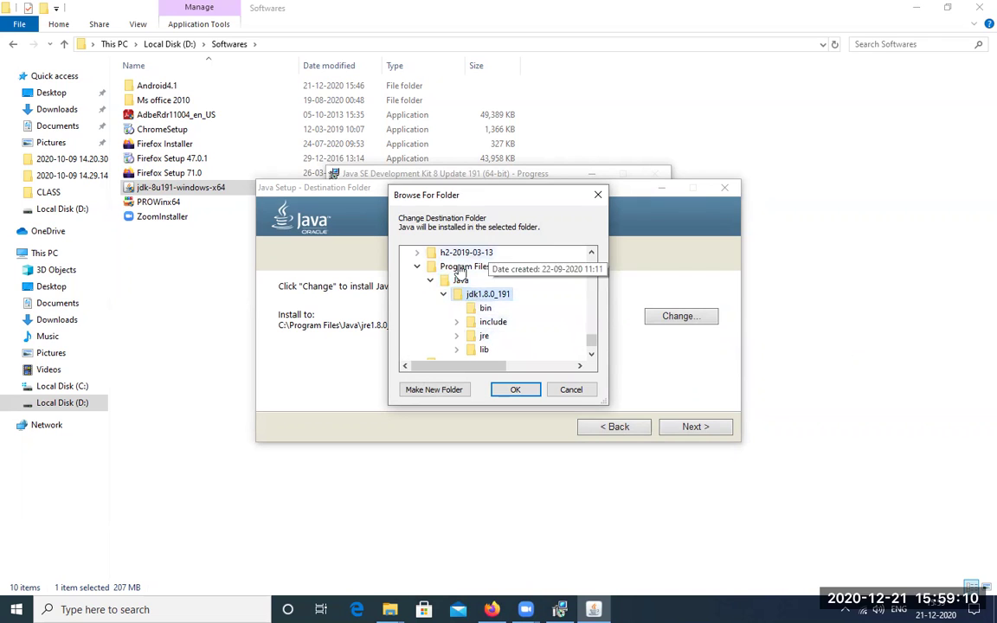
- Create a jre8 folder inside D:\Program Files\Java, install the JRE there, and close the finished JDK setup
{"action": "left_click", "coordinate": [441, 392]}
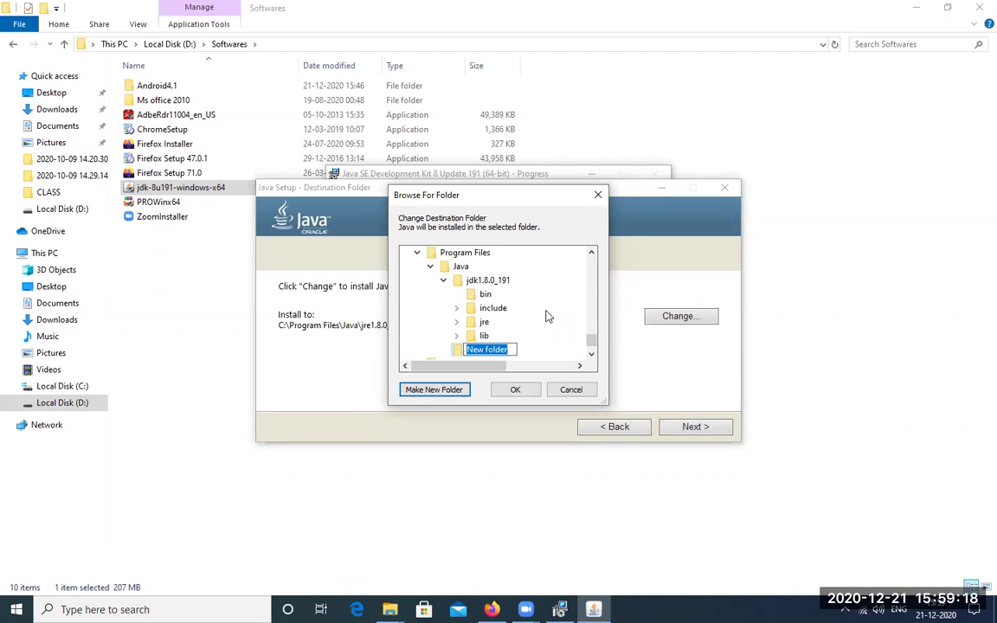
{"action": "type", "text": "jre"}
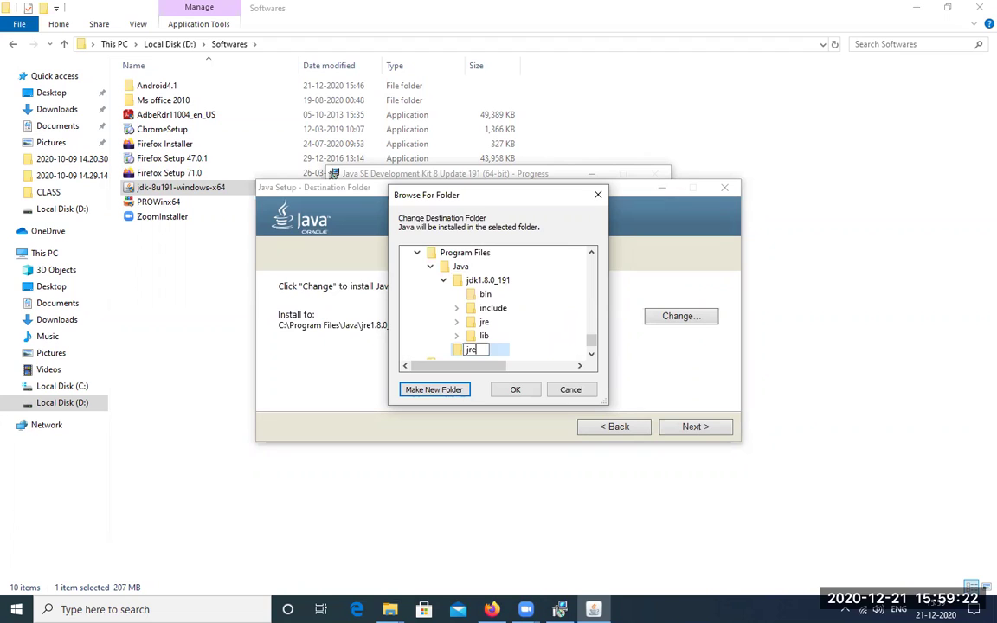
{"action": "type", "text": "8"}
{"action": "key", "text": "Return"}
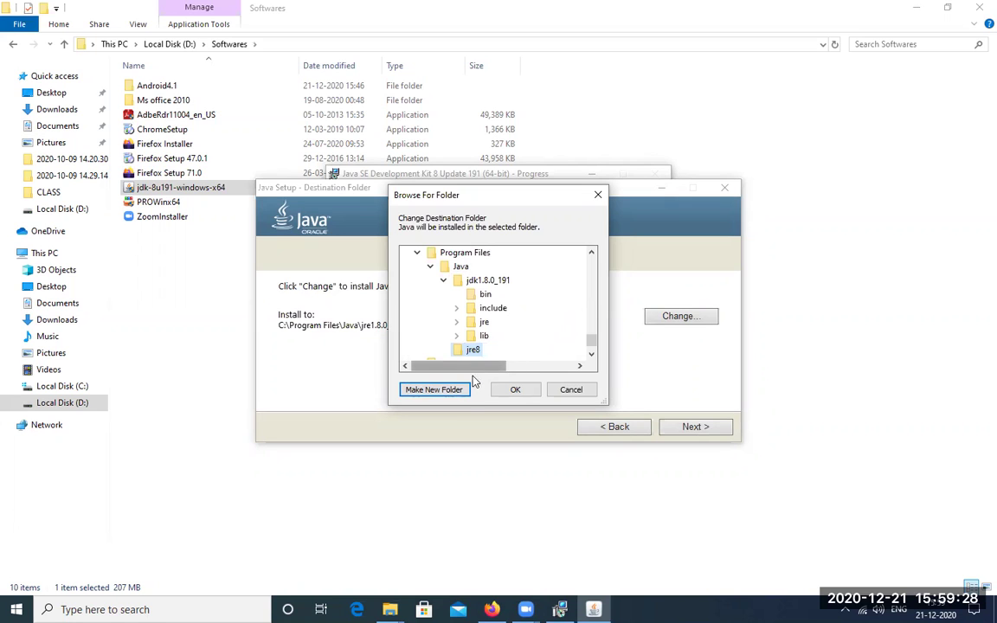
{"action": "left_click", "coordinate": [510, 390]}
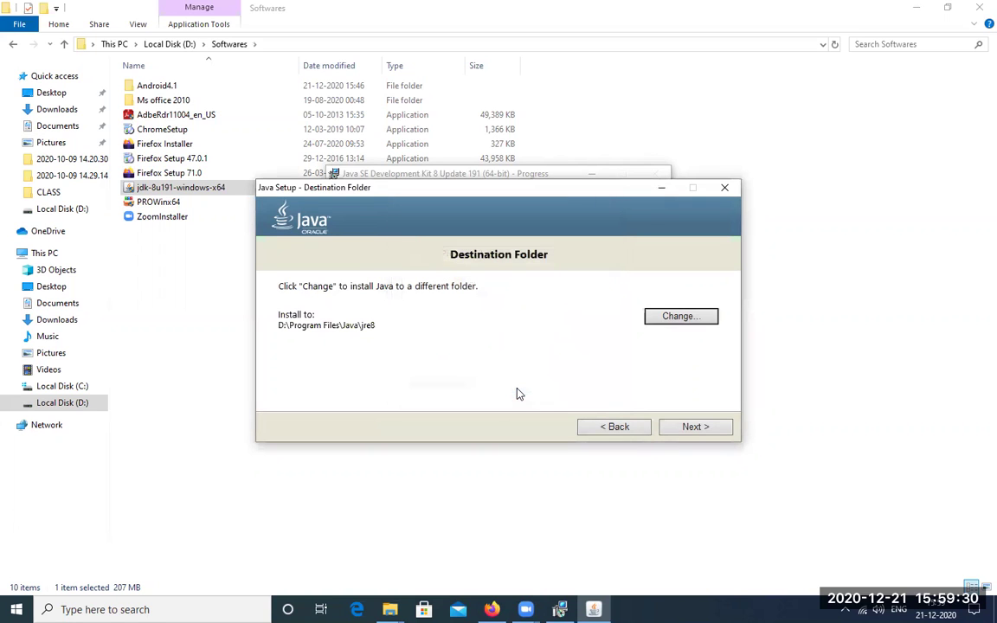
{"action": "left_click", "coordinate": [690, 428]}
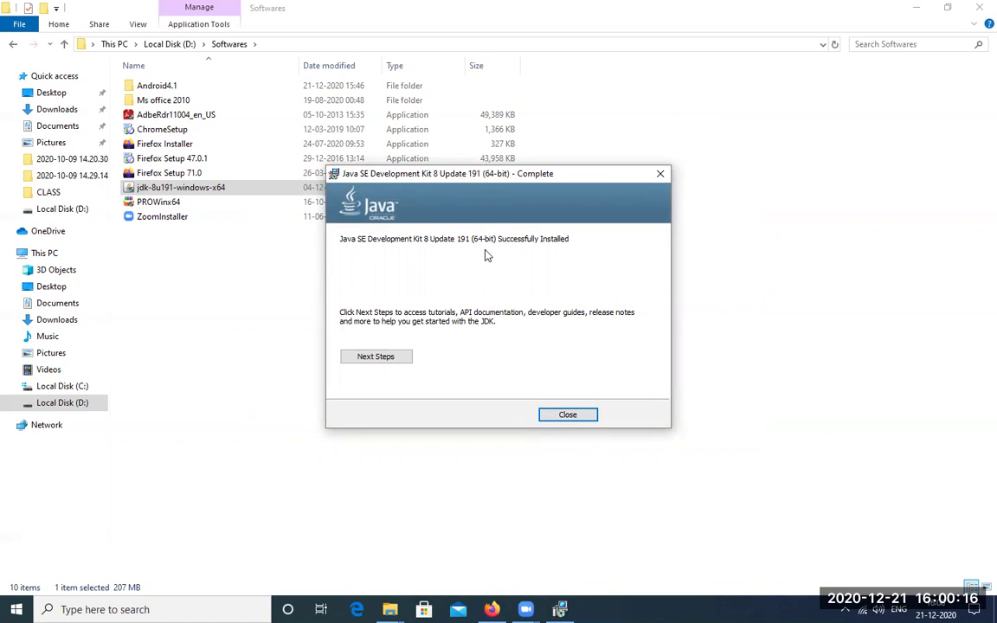
{"action": "left_click", "coordinate": [577, 423]}
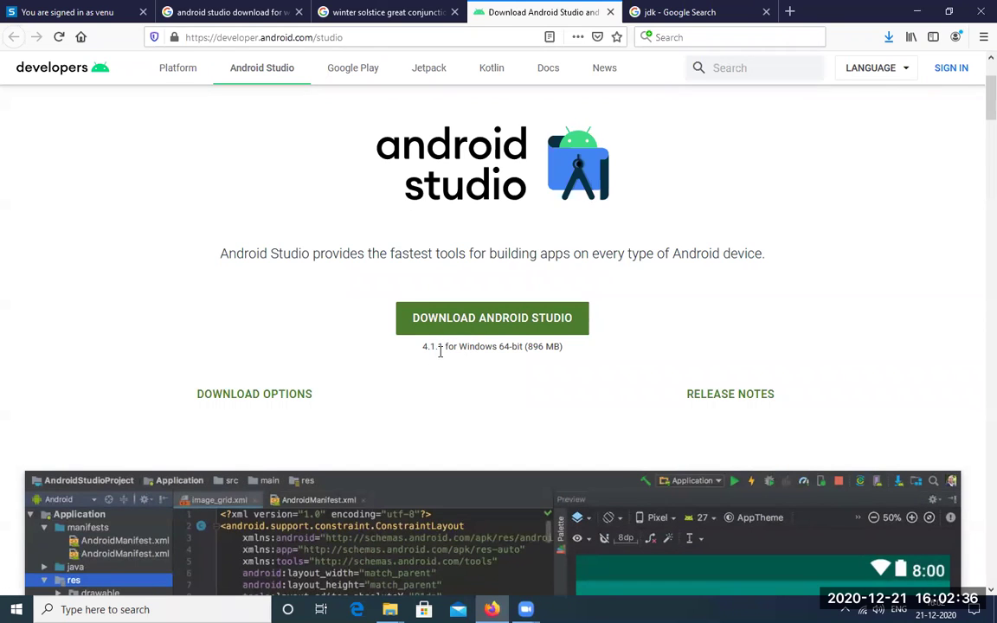
- Agree to the Android Studio terms, save android-studio-ide-201.6953283-windows.exe for Windows, and check the browser's downloads
{"action": "left_click", "coordinate": [479, 320]}
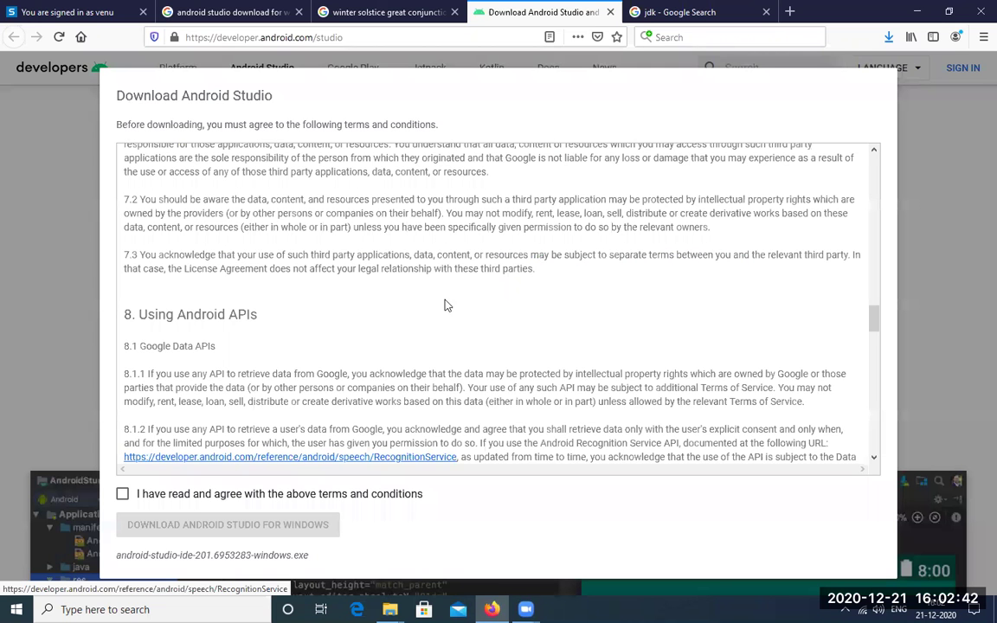
{"action": "left_click", "coordinate": [123, 495]}
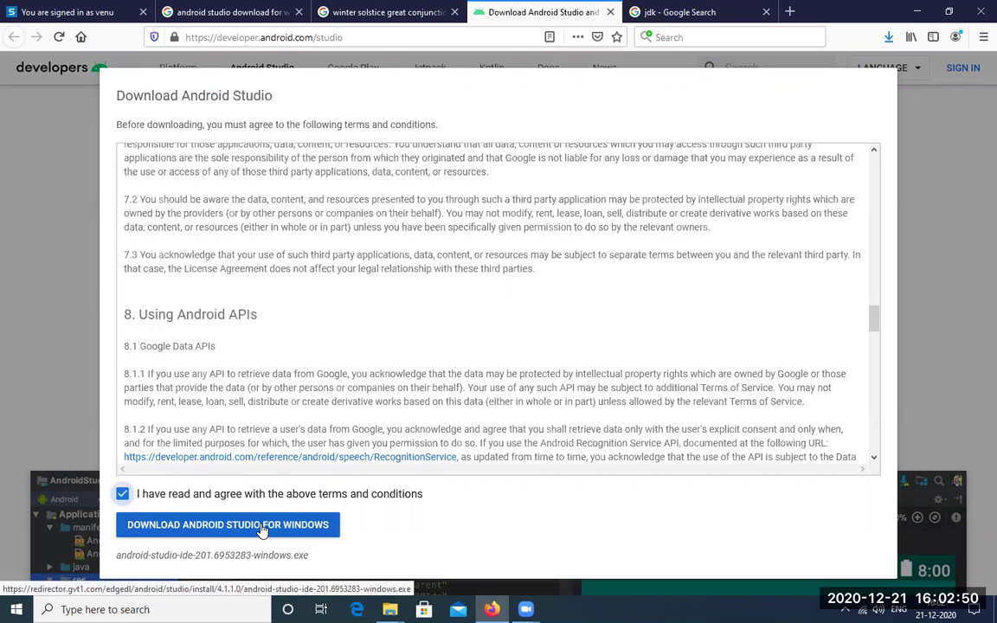
{"action": "left_click", "coordinate": [262, 530]}
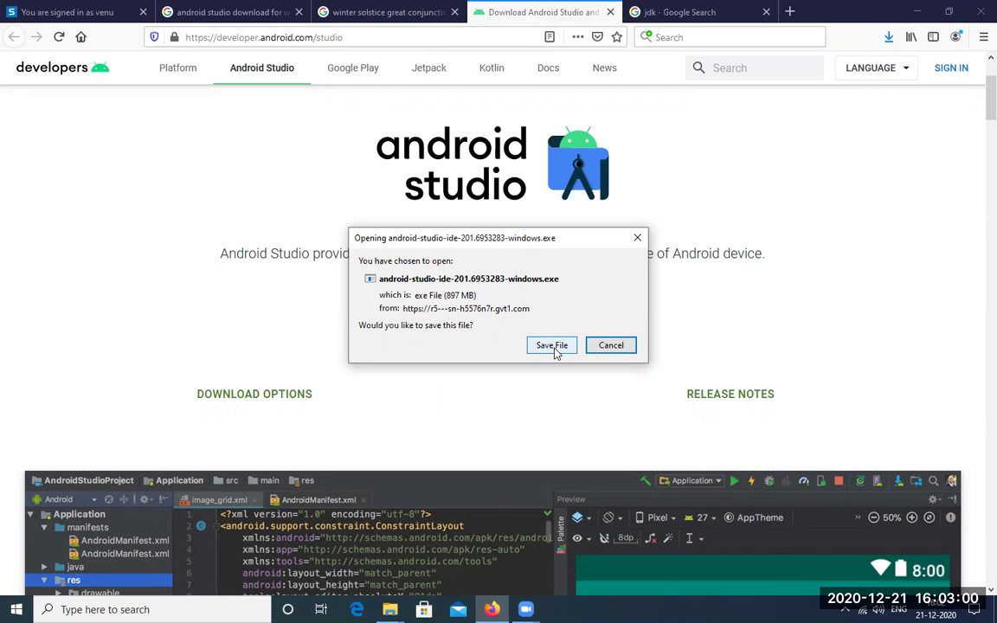
{"action": "left_click", "coordinate": [554, 346]}
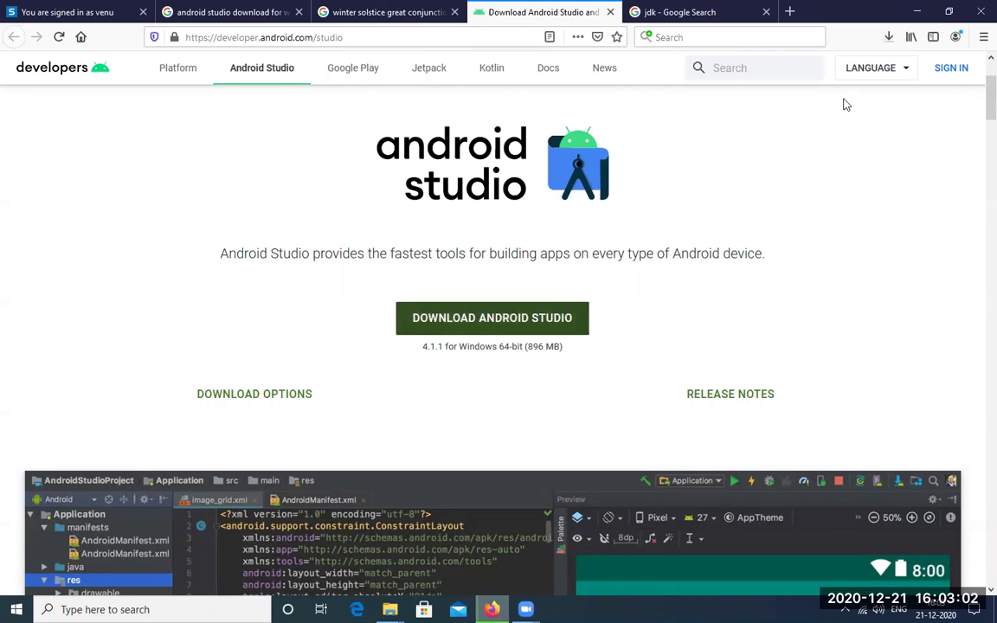
{"action": "left_click", "coordinate": [889, 39]}
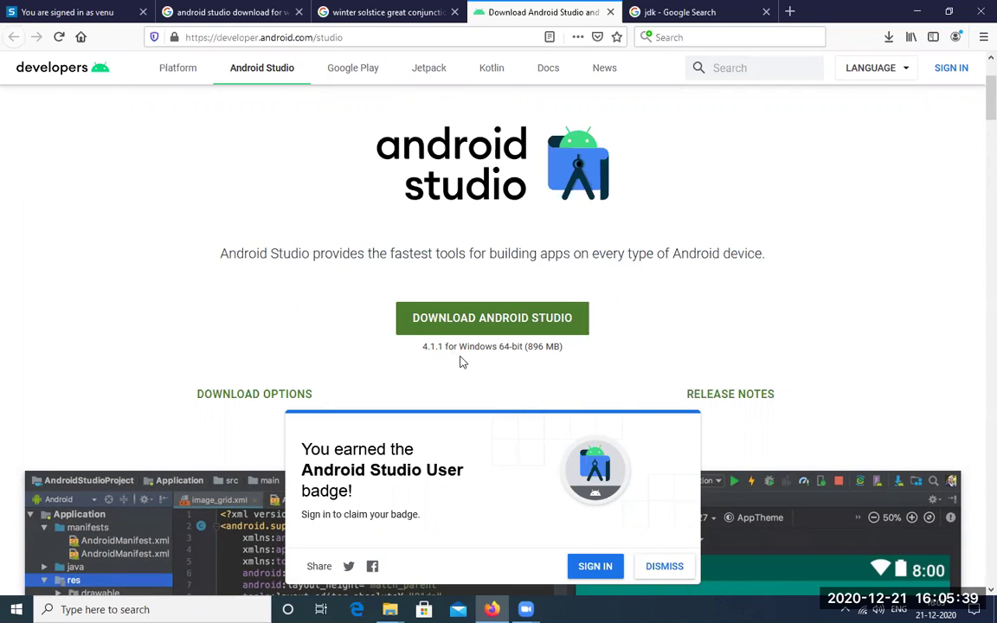
- Switch to the Softwares folder in File Explorer and run android-studio-ide-201.6953283-windows from Android4.1 as administrator
{"action": "mouse_move", "coordinate": [390, 609]}
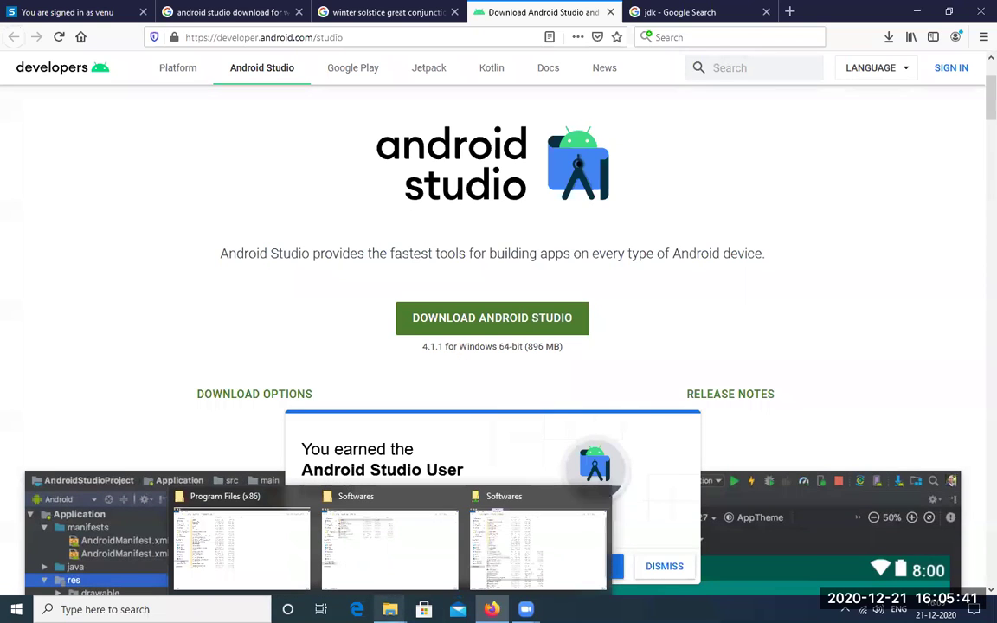
{"action": "left_click", "coordinate": [388, 552]}
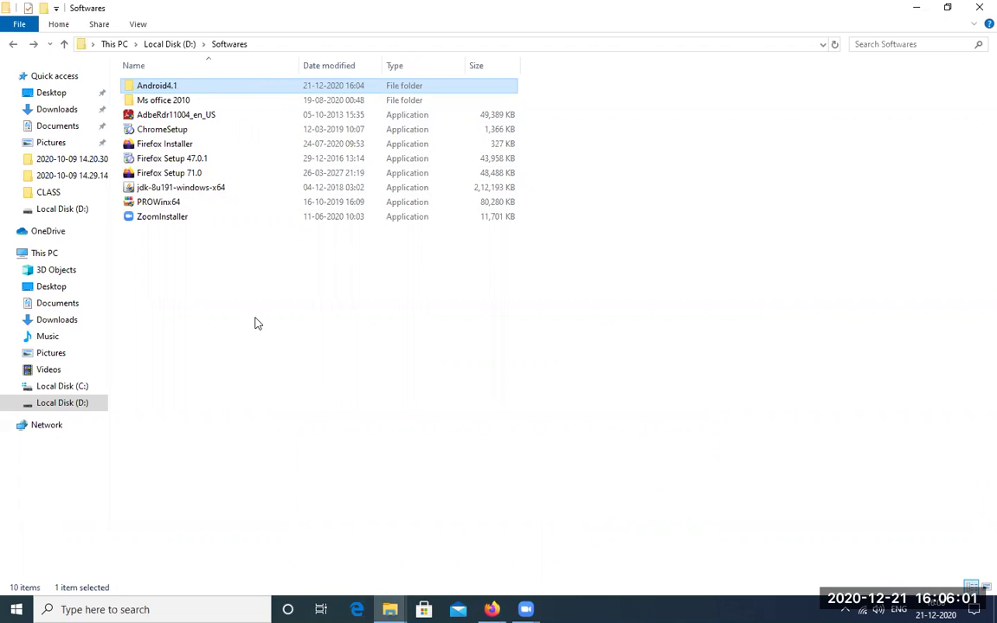
{"action": "double_click", "coordinate": [179, 89]}
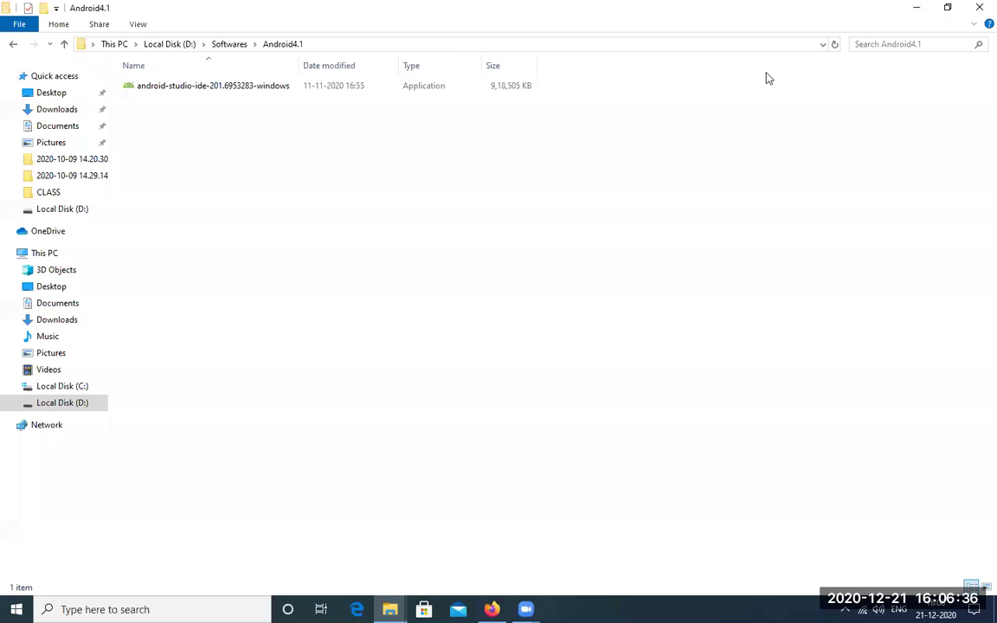
{"action": "right_click", "coordinate": [193, 89]}
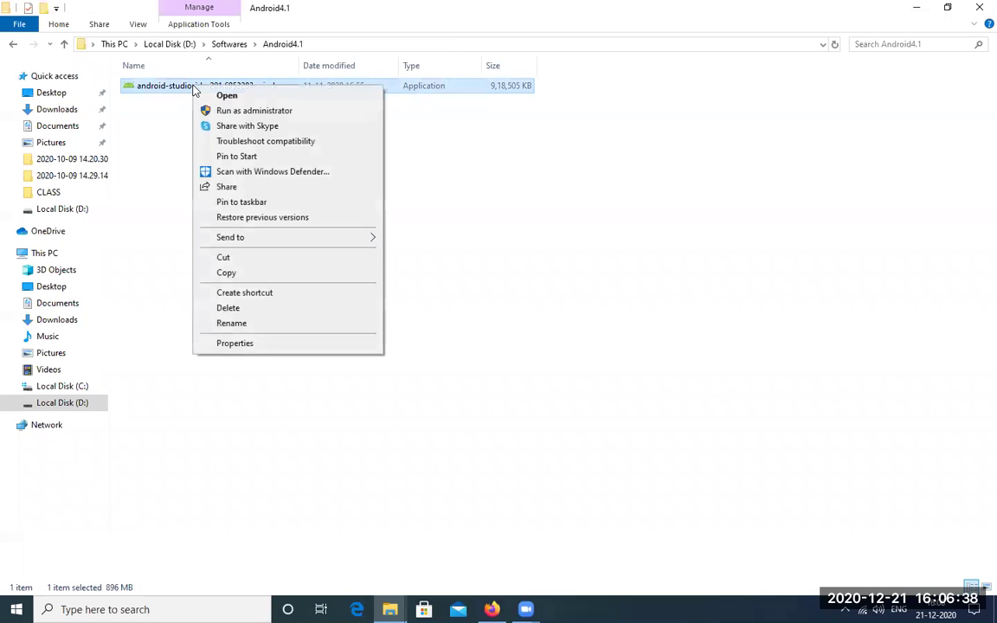
{"action": "left_click", "coordinate": [232, 112]}
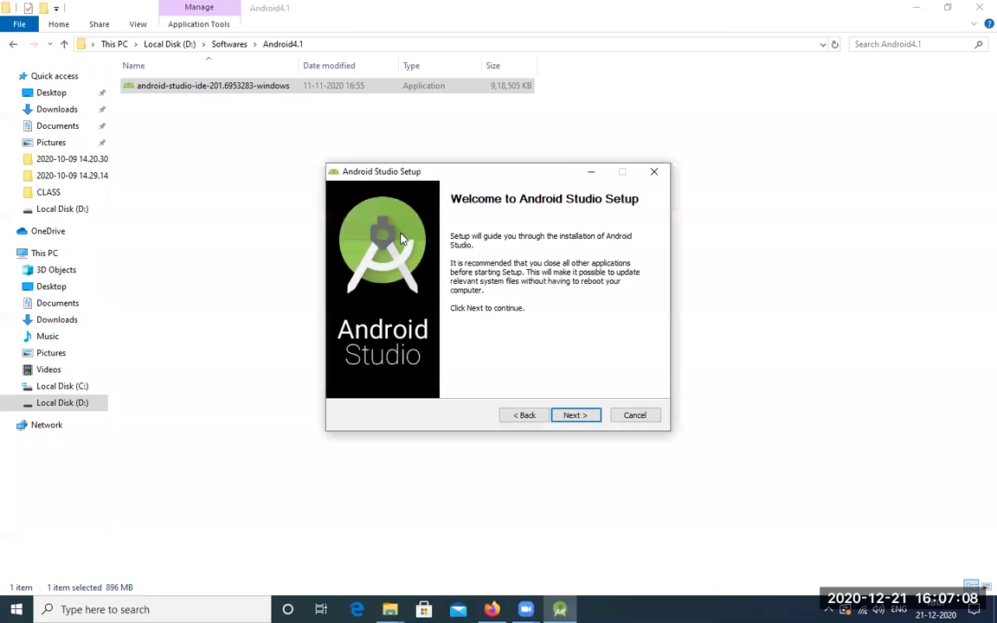
- Install Android Studio with Android Virtual Device to D:\Program Files\Android\Android Studio, keeping the Android Studio Start Menu folder
{"action": "left_click", "coordinate": [575, 416]}
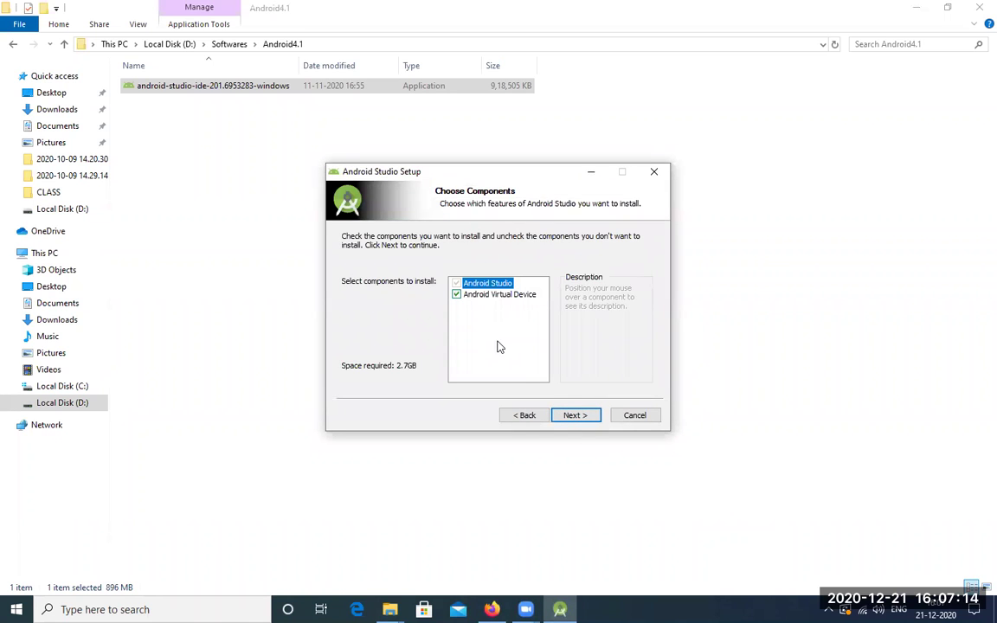
{"action": "left_click", "coordinate": [585, 417]}
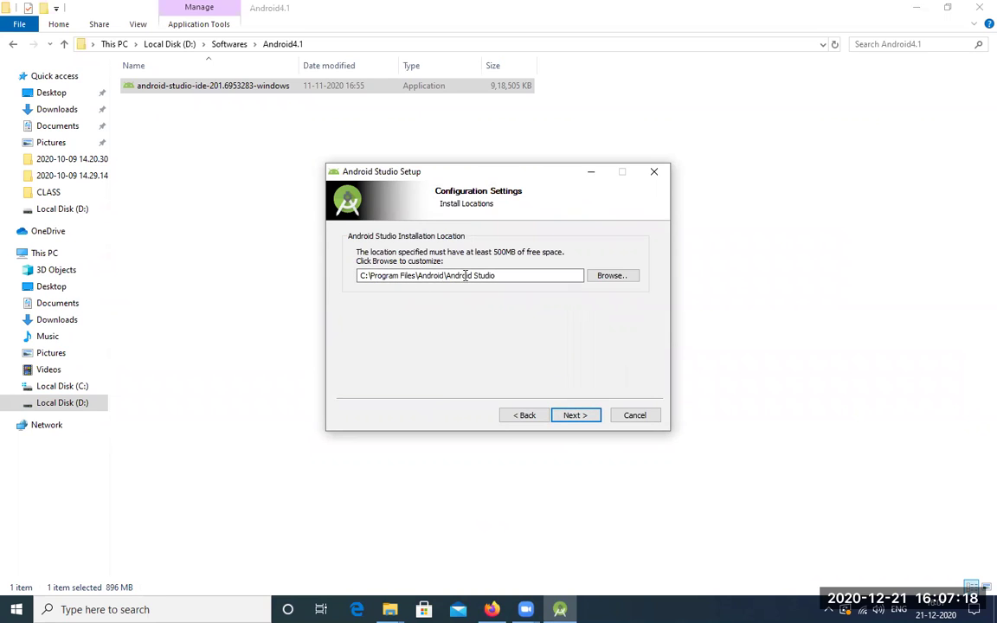
{"action": "left_click", "coordinate": [365, 275]}
{"action": "key", "text": "BackSpace"}
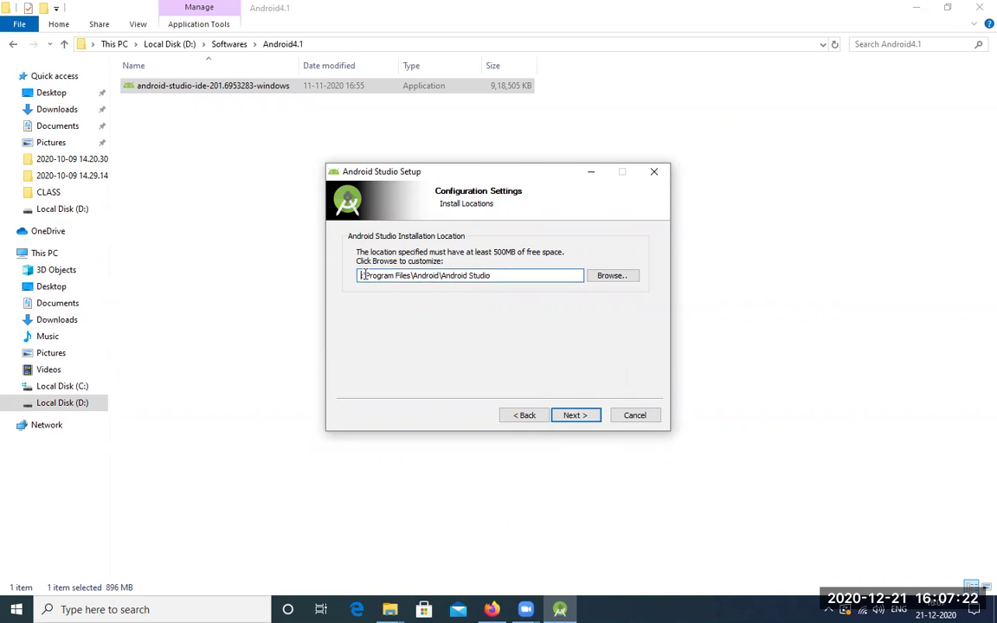
{"action": "type", "text": "D:\\"}
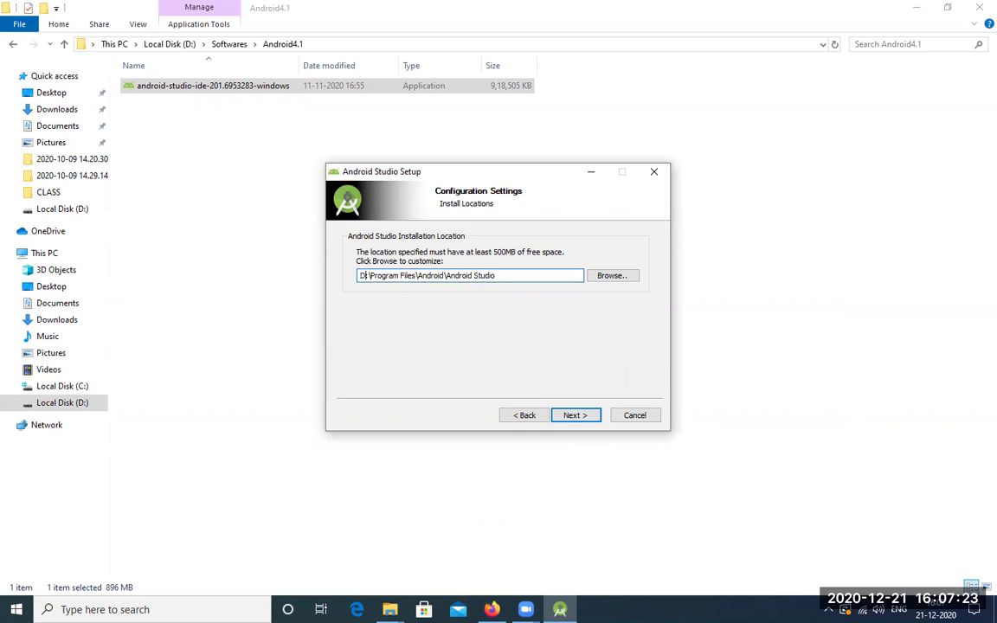
{"action": "left_click", "coordinate": [586, 417]}
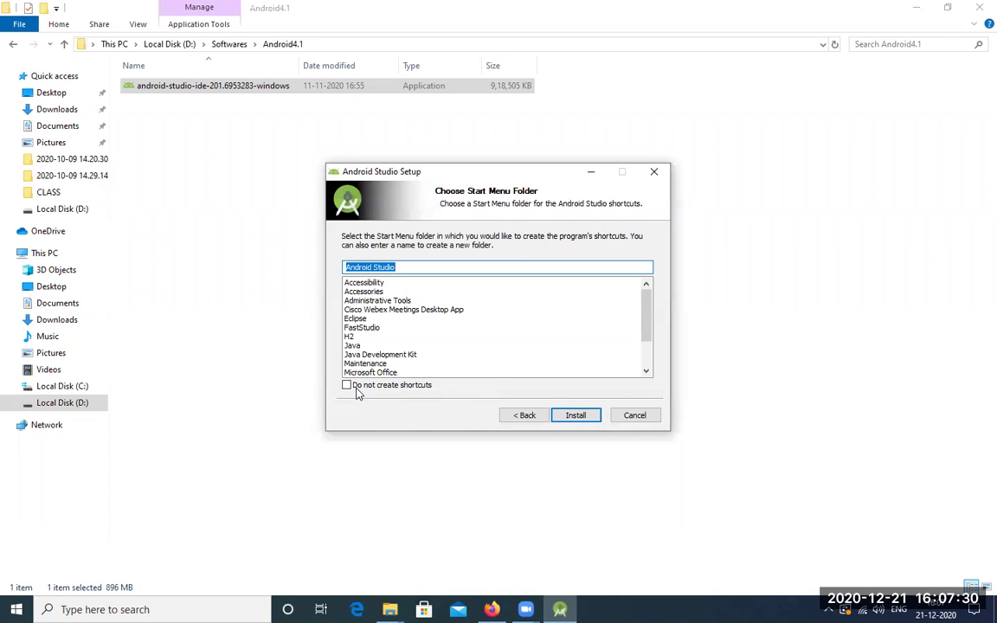
{"action": "left_click", "coordinate": [578, 416]}
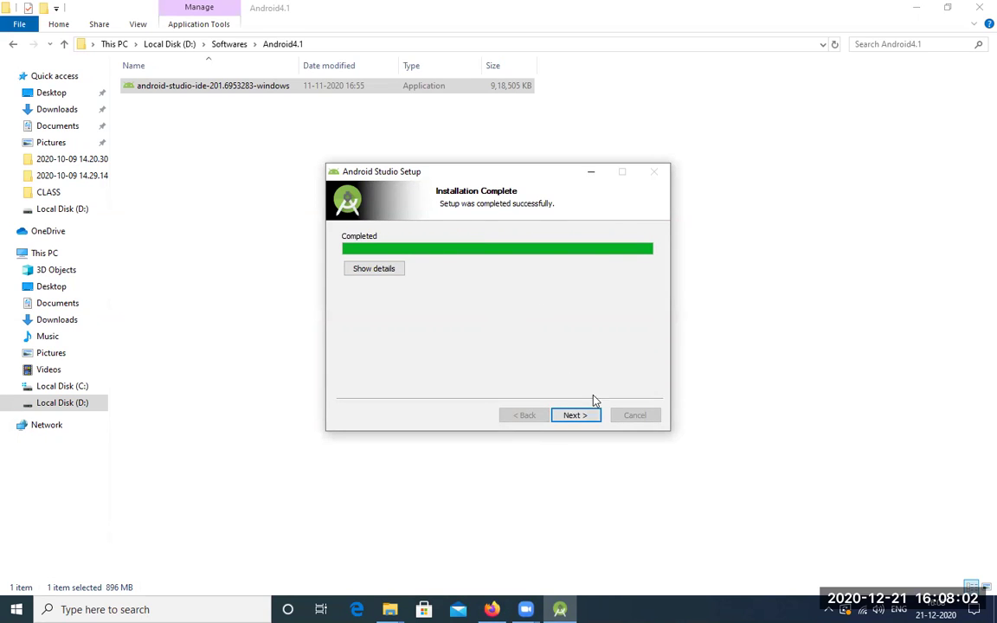
{"action": "left_click", "coordinate": [578, 417]}
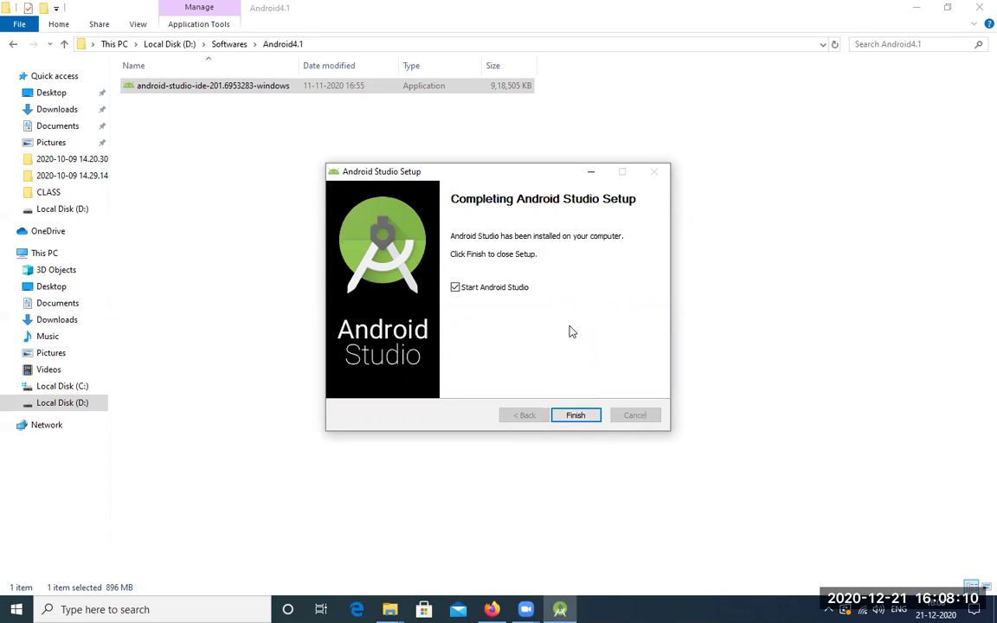
- Finish the setup with Android Studio starting, without importing settings, and decline sending usage statistics to Google
{"action": "left_click", "coordinate": [581, 417]}
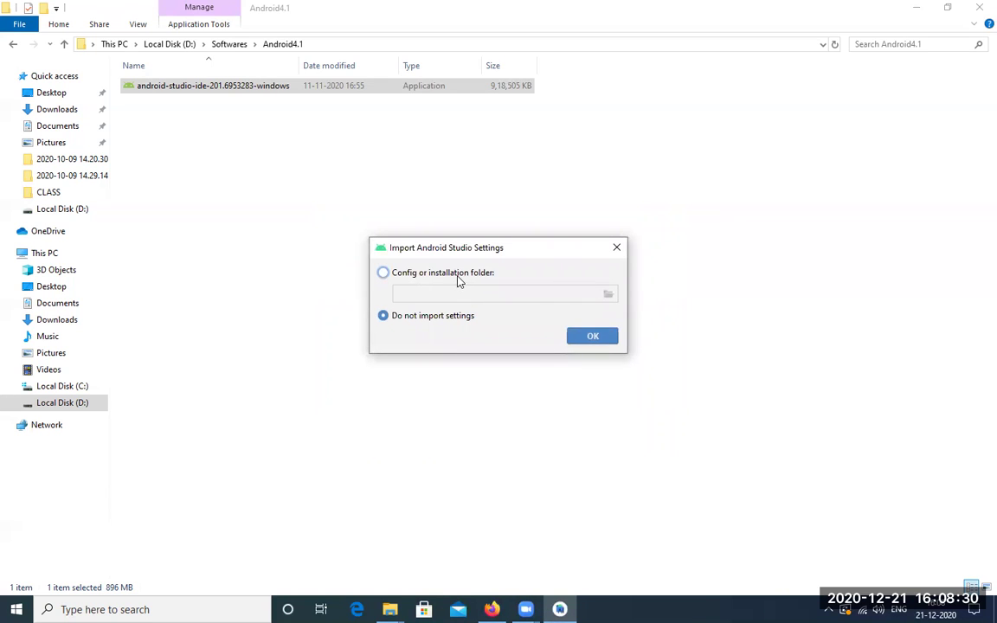
{"action": "left_click", "coordinate": [591, 337]}
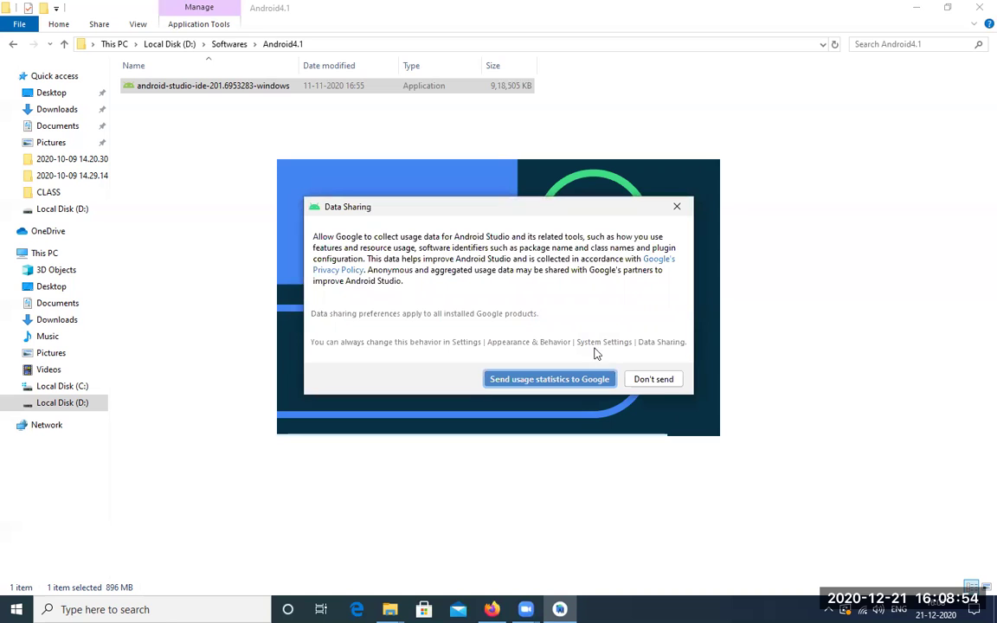
{"action": "left_click", "coordinate": [660, 381]}
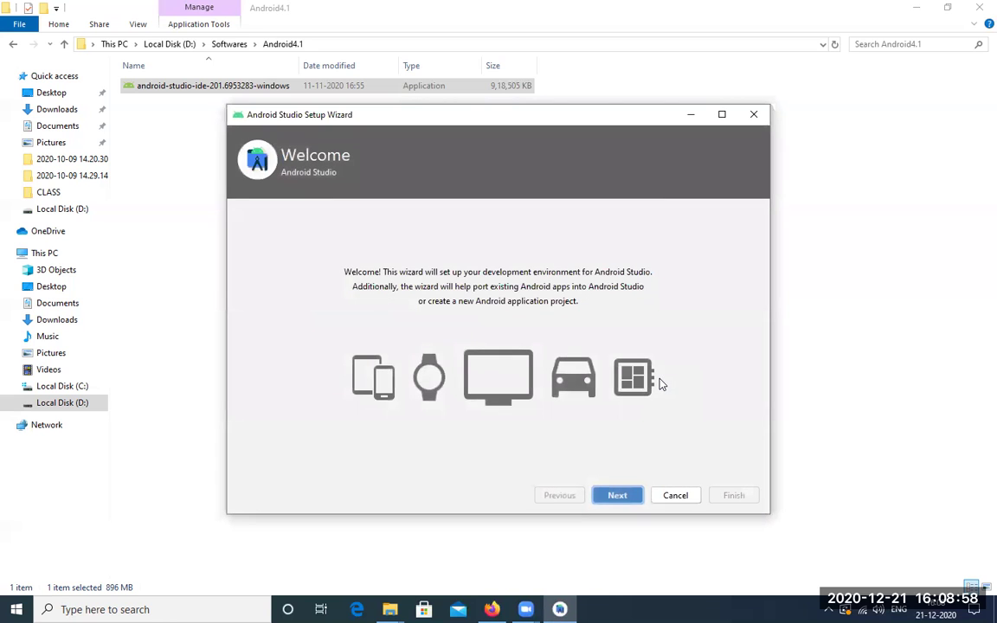
- Complete the Android Studio Setup Wizard with the Standard install type and Light theme, showing the component download details
{"action": "left_click", "coordinate": [618, 495]}
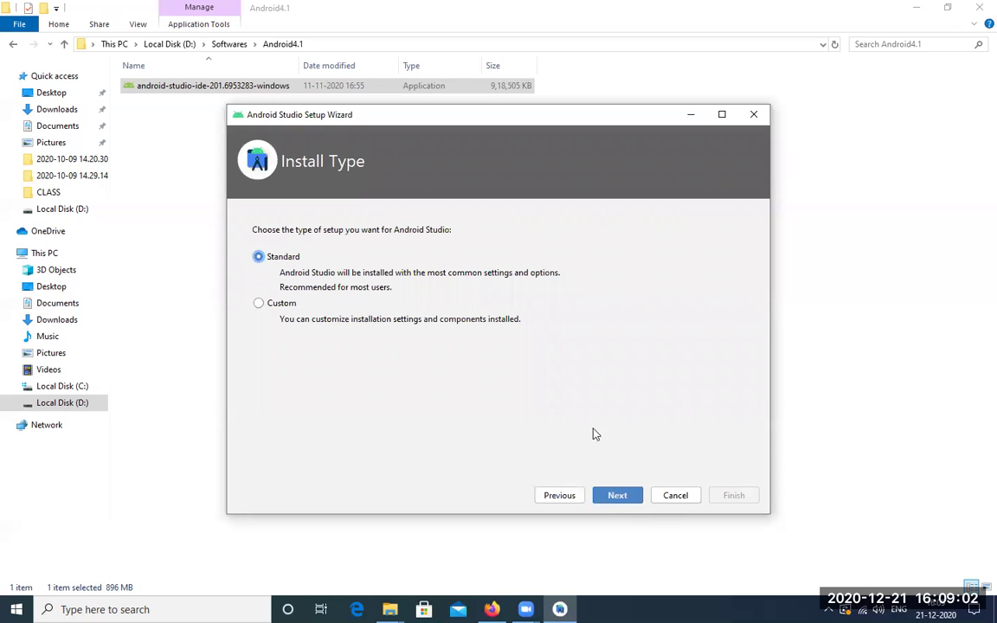
{"action": "left_click", "coordinate": [617, 496]}
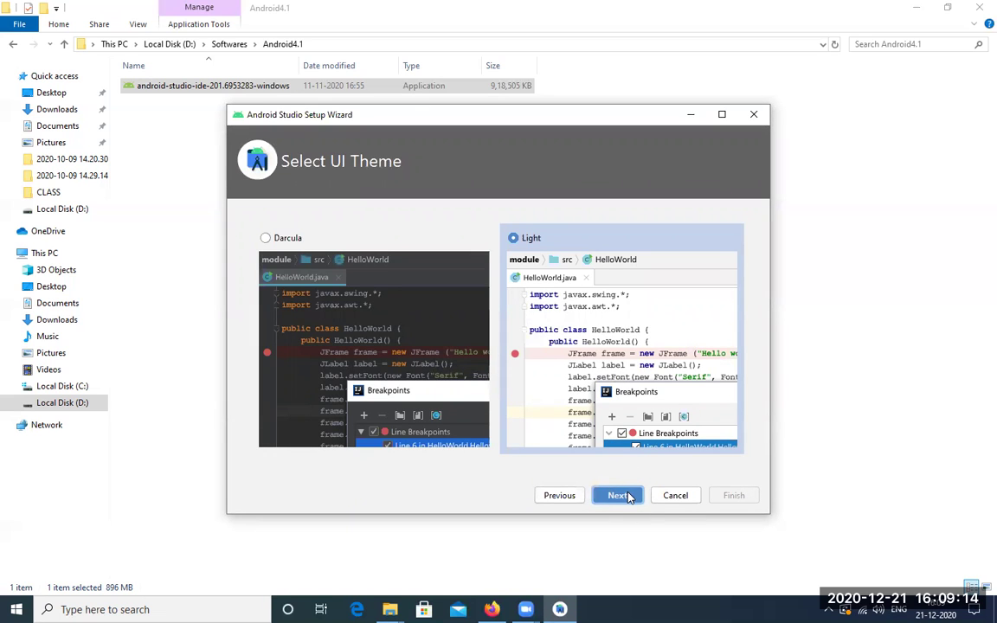
{"action": "left_click", "coordinate": [628, 496]}
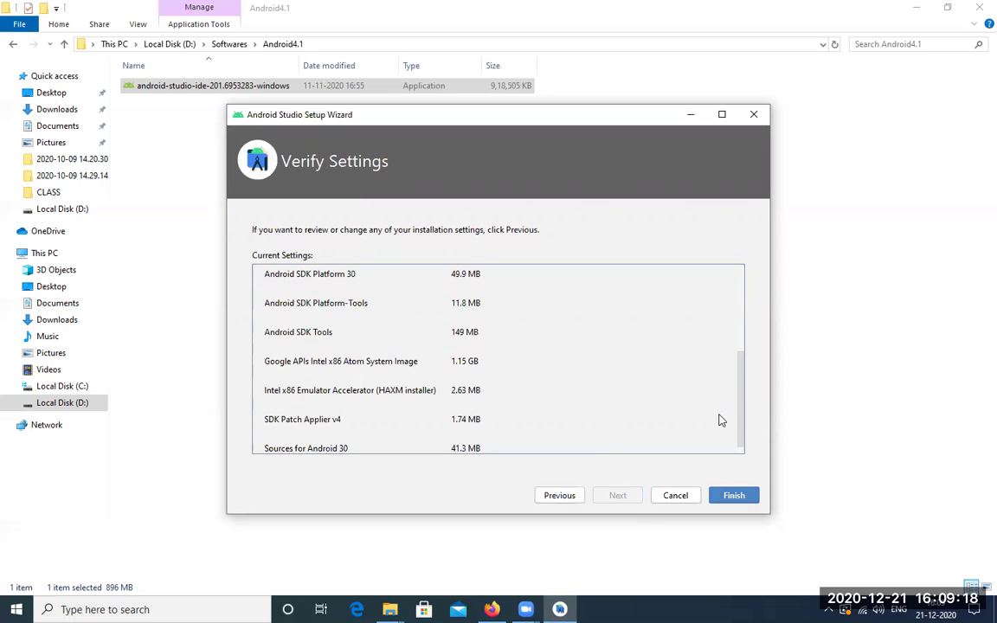
{"action": "left_click", "coordinate": [736, 497]}
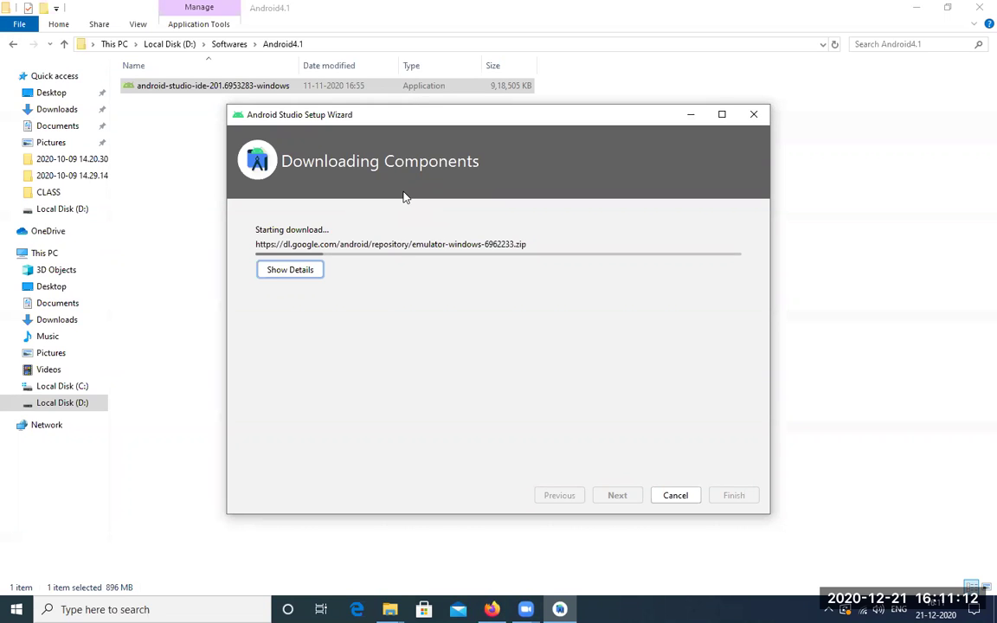
{"action": "left_click", "coordinate": [297, 272]}
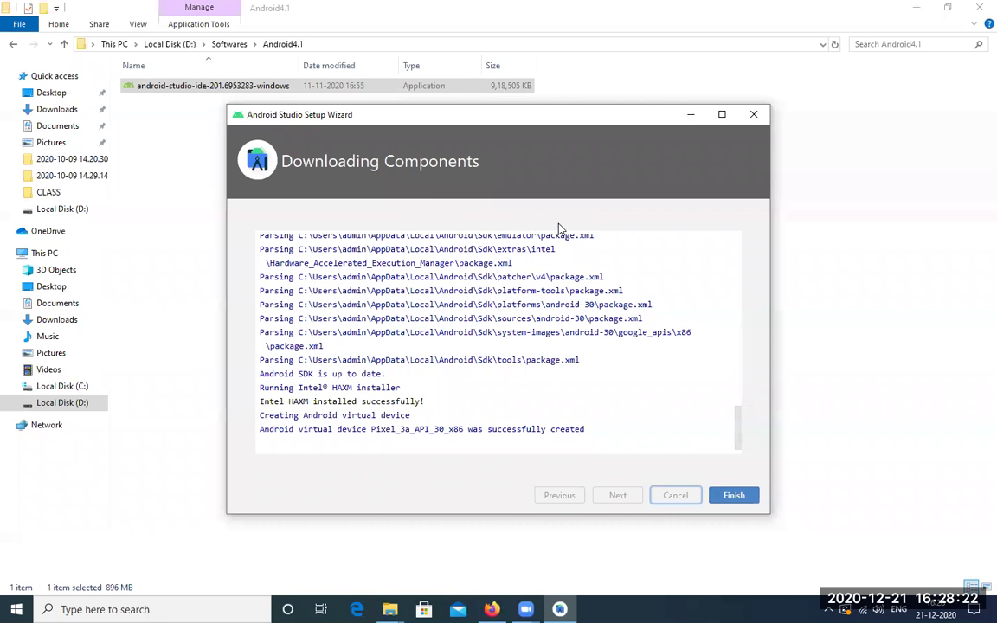
{"action": "left_click", "coordinate": [737, 496]}
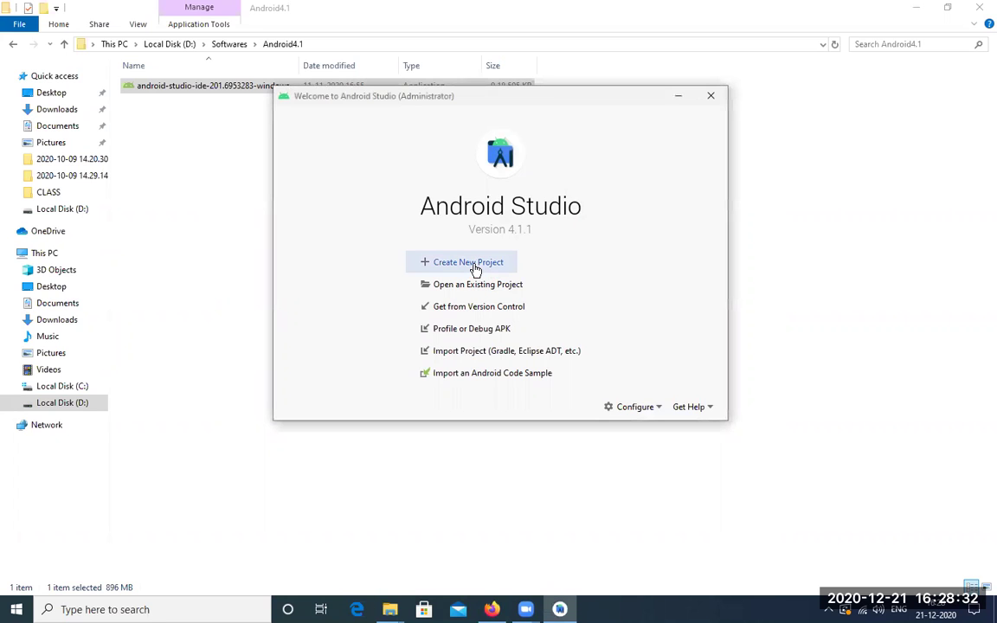
- Start a new project from the Empty Activity template and name it Demo
{"action": "left_click", "coordinate": [475, 270]}
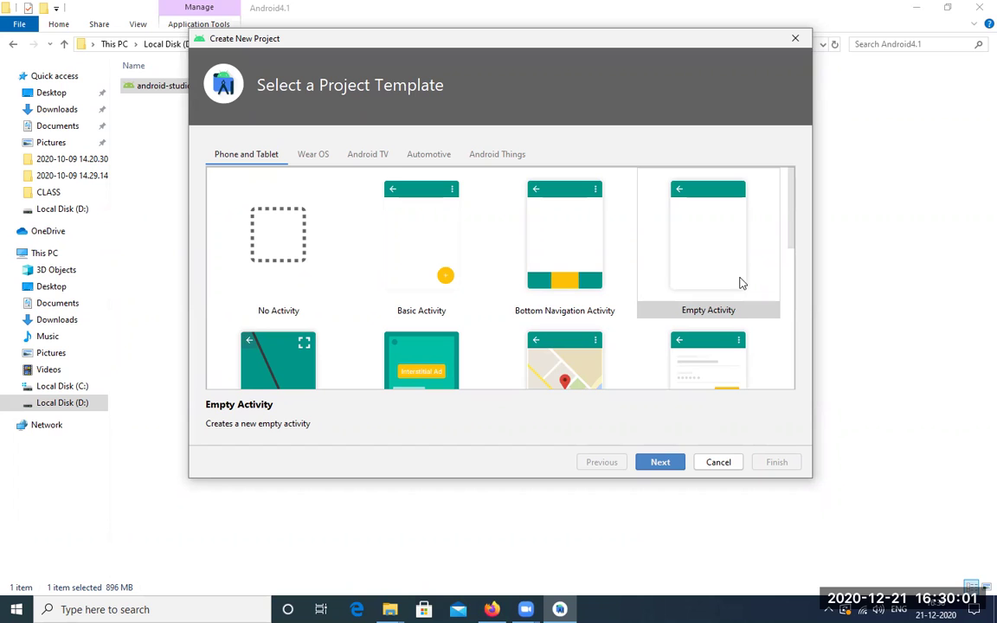
{"action": "left_click", "coordinate": [664, 463]}
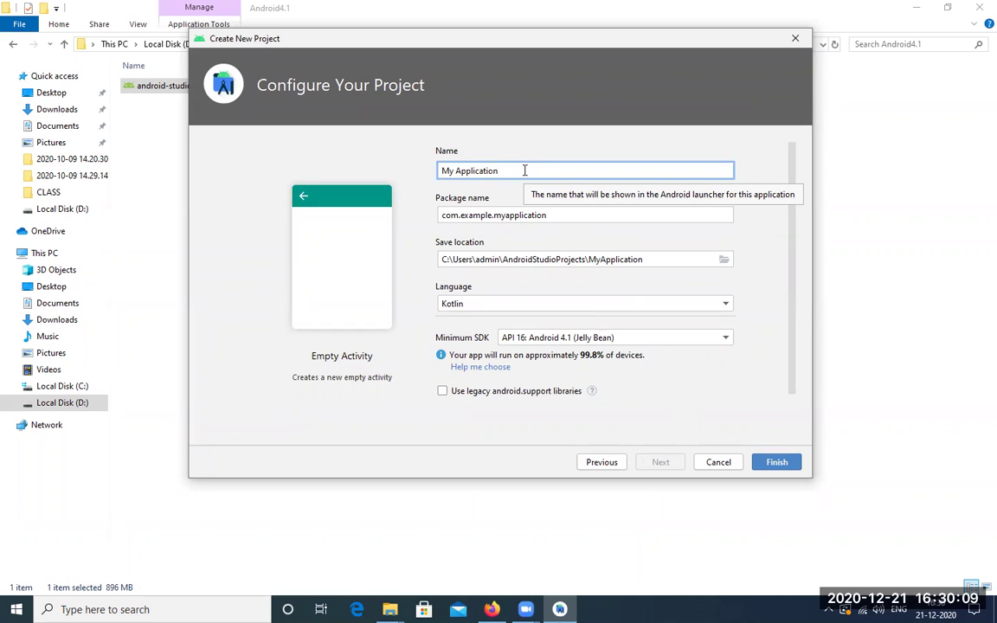
{"action": "key", "text": "BackSpace"}
{"action": "key", "text": "BackSpace"}
{"action": "key", "text": "BackSpace"}
{"action": "key", "text": "BackSpace"}
{"action": "key", "text": "BackSpace"}
{"action": "key", "text": "BackSpace"}
{"action": "key", "text": "BackSpace"}
{"action": "key", "text": "BackSpace"}
{"action": "key", "text": "BackSpace"}
{"action": "key", "text": "BackSpace"}
{"action": "key", "text": "BackSpace"}
{"action": "key", "text": "BackSpace"}
{"action": "key", "text": "BackSpace"}
{"action": "key", "text": "BackSpace"}
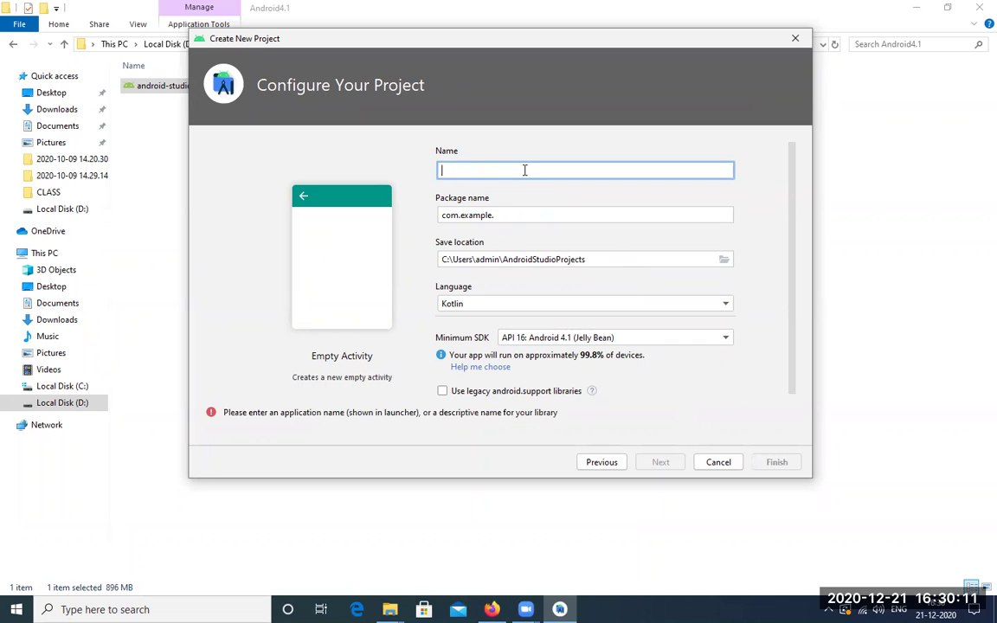
{"action": "type", "text": "Demo"}
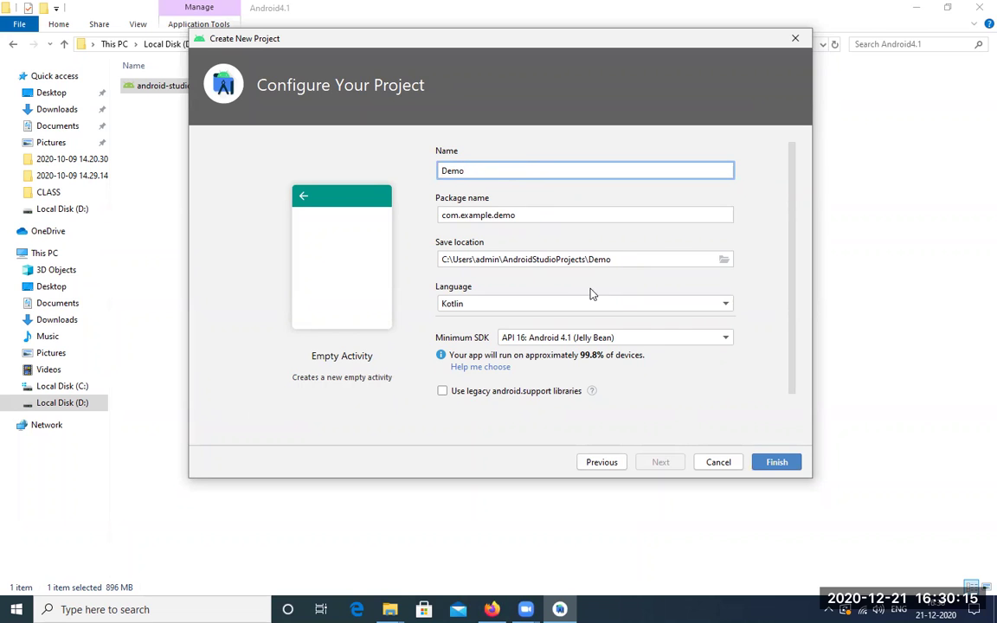
- Set the project's language to Java and minimum SDK to API 16: Android 4.1 (Jelly Bean), and create the project
{"action": "left_click", "coordinate": [726, 306]}
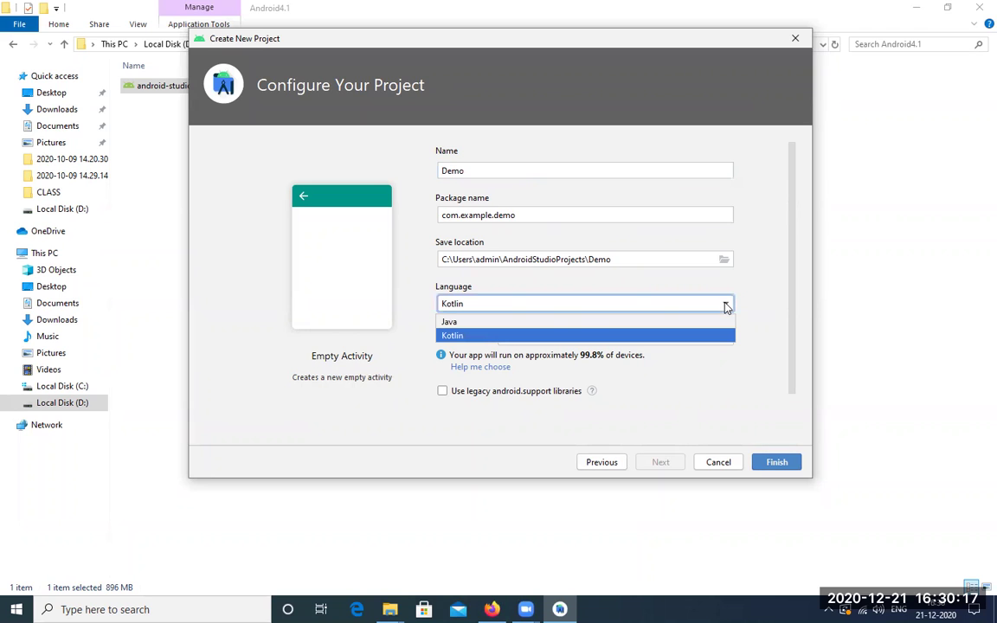
{"action": "left_click", "coordinate": [485, 323]}
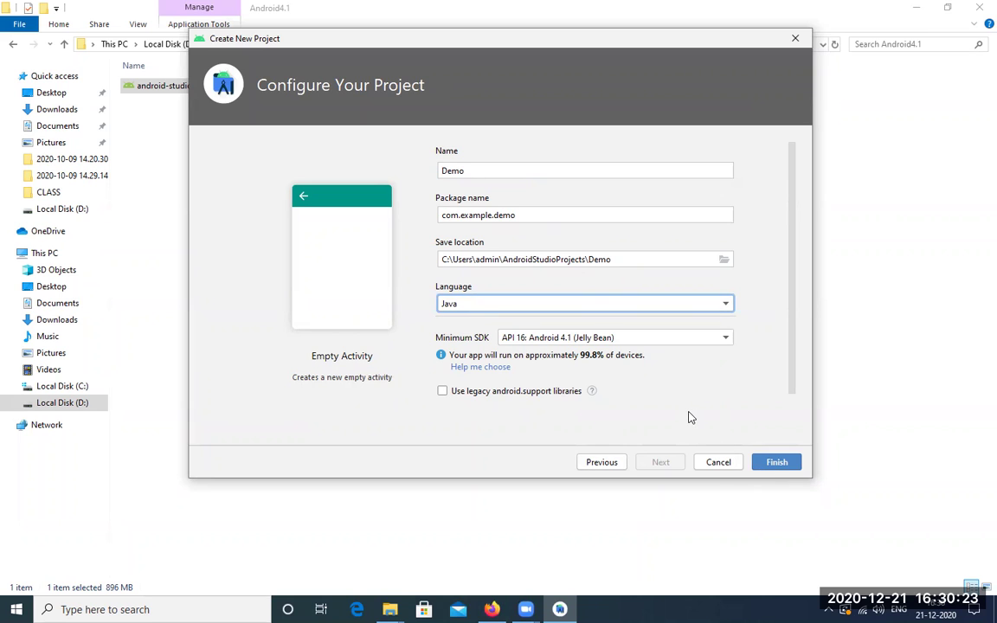
{"action": "left_click", "coordinate": [727, 339]}
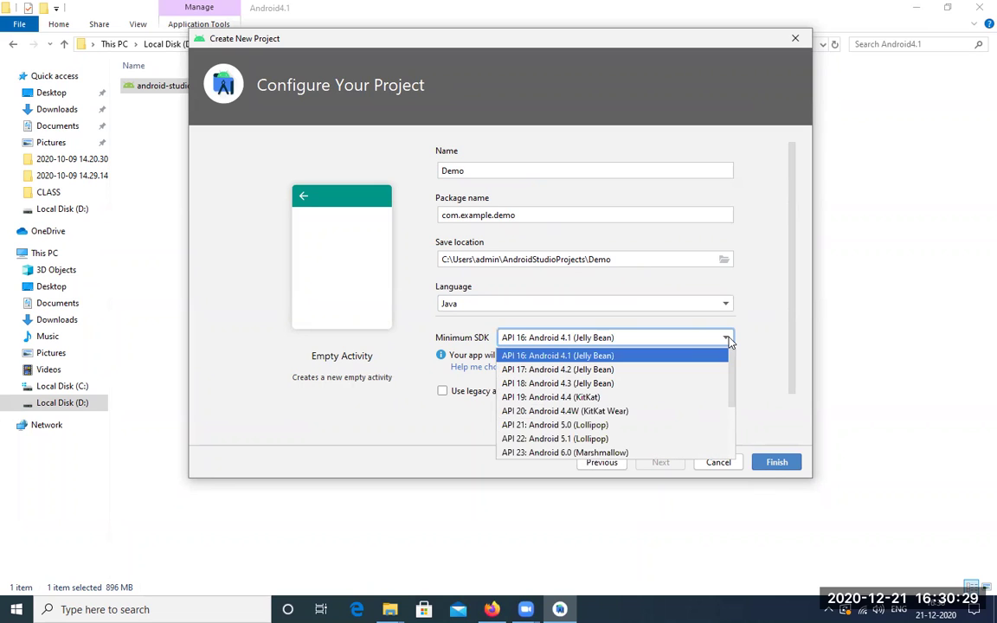
{"action": "left_click", "coordinate": [615, 359]}
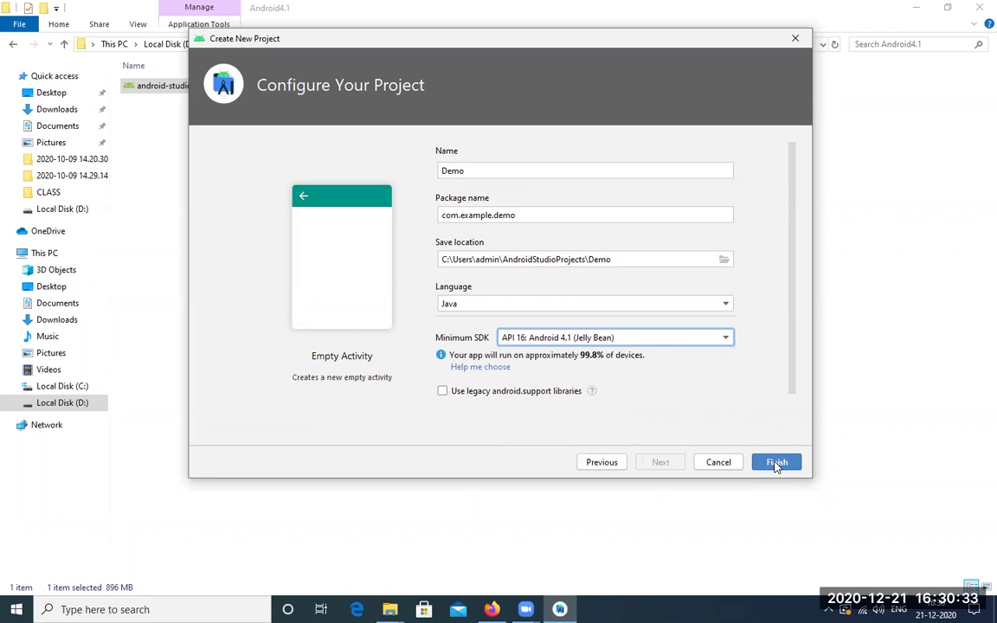
{"action": "left_click", "coordinate": [776, 464]}
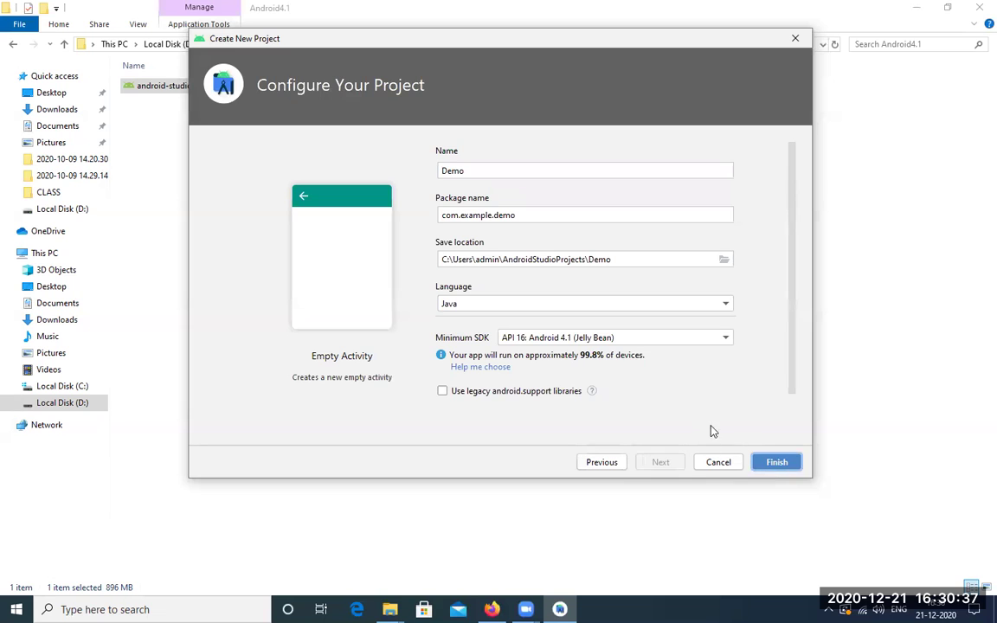